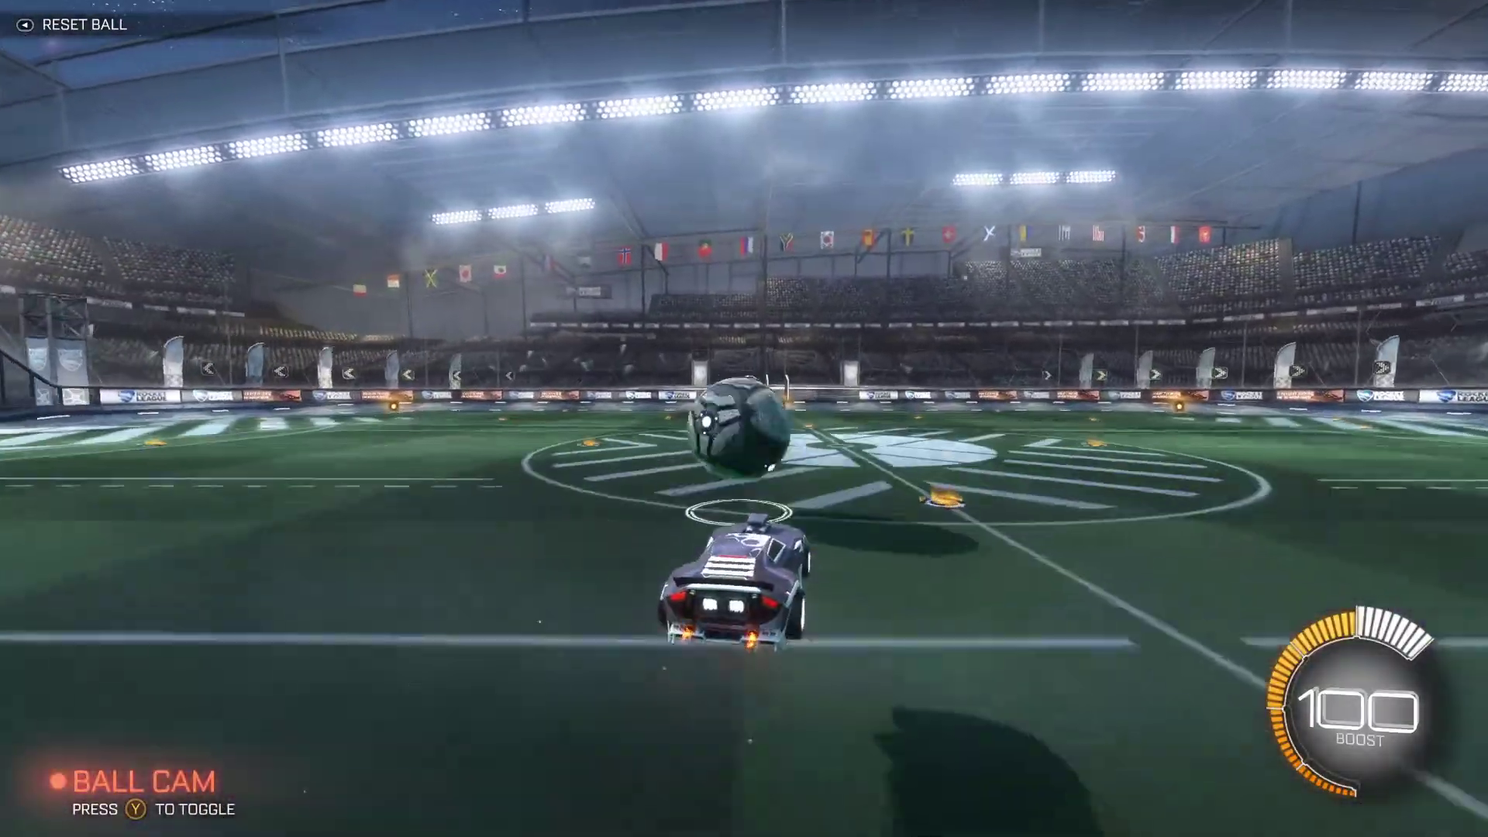
pyautogui.press('space')
pyautogui.press('w')
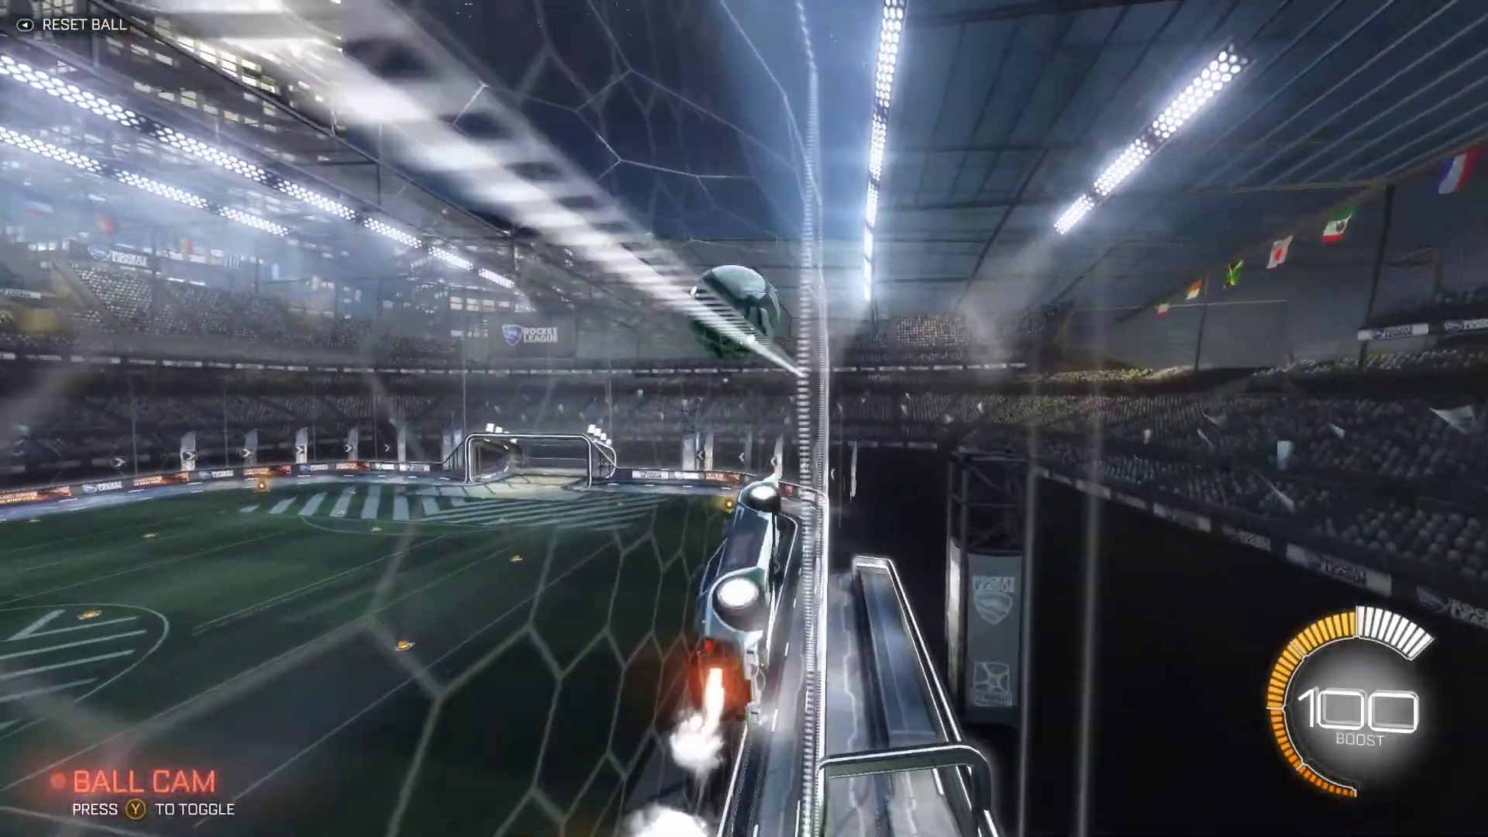
pyautogui.press('space')
pyautogui.press('shift')
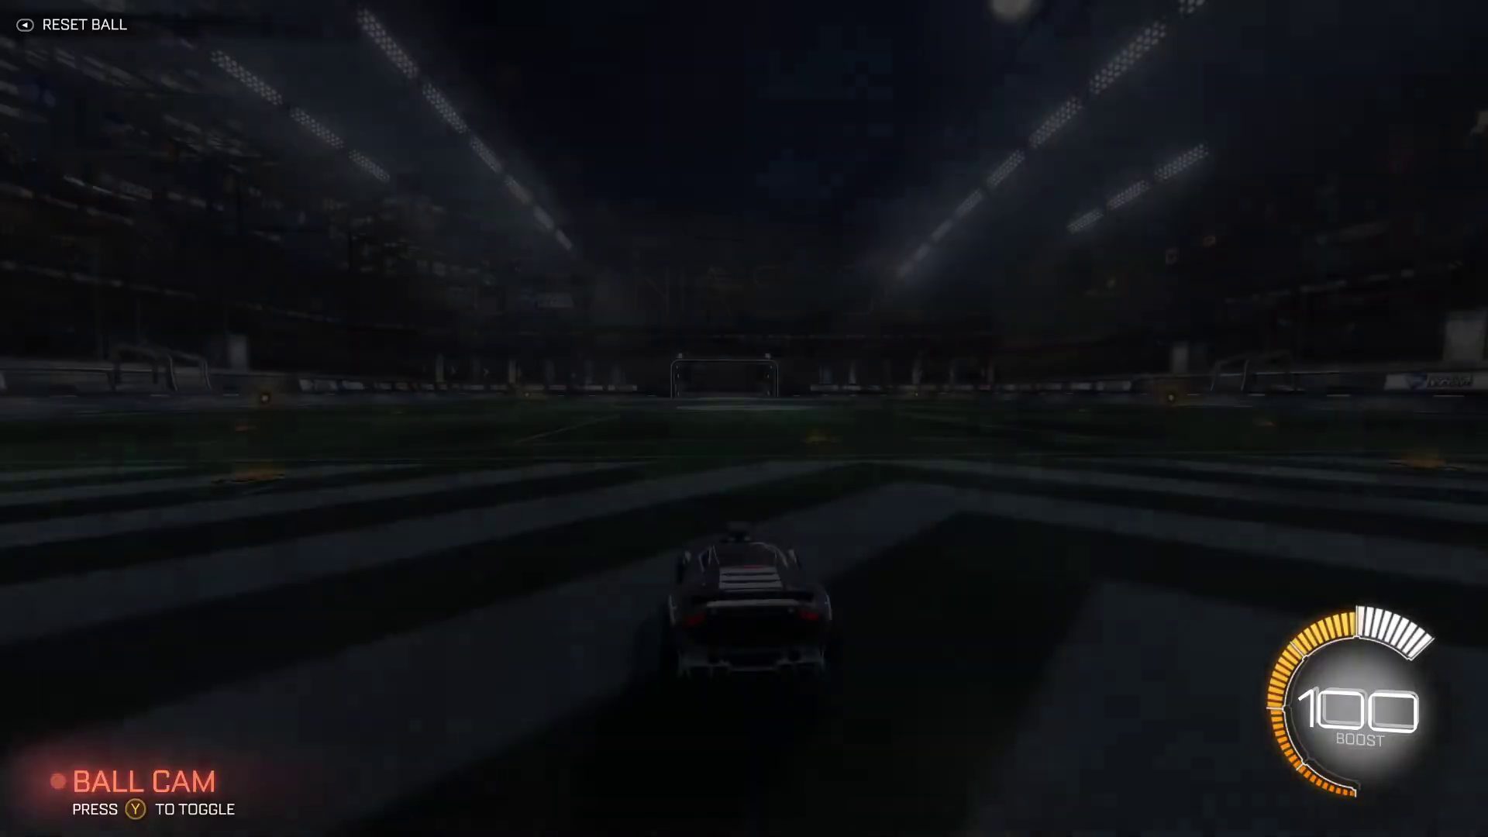
pyautogui.press('Escape')
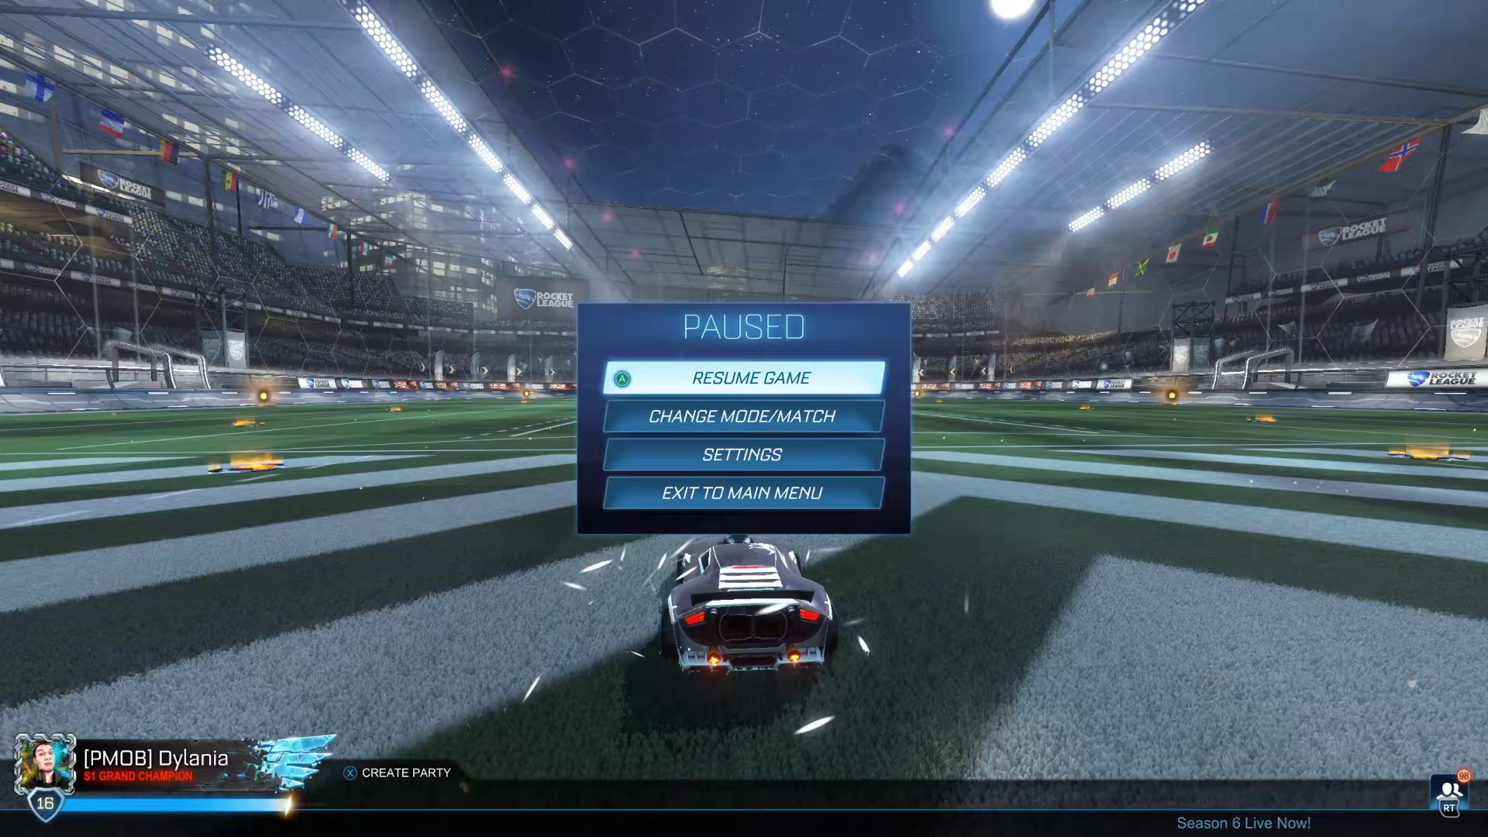
pyautogui.press('Down')
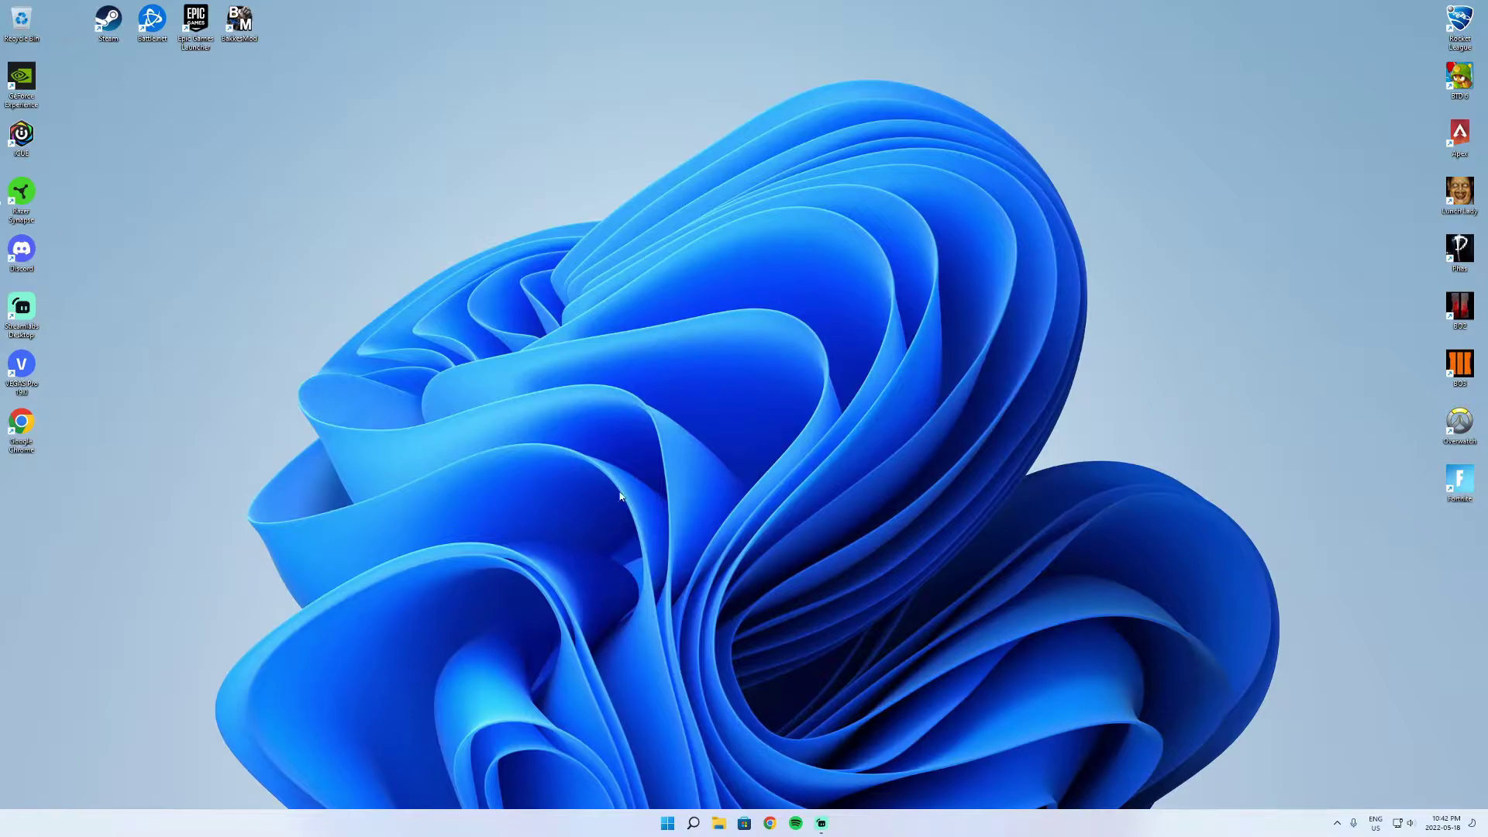
pyautogui.rightClick(693, 828)
pyautogui.click(693, 825)
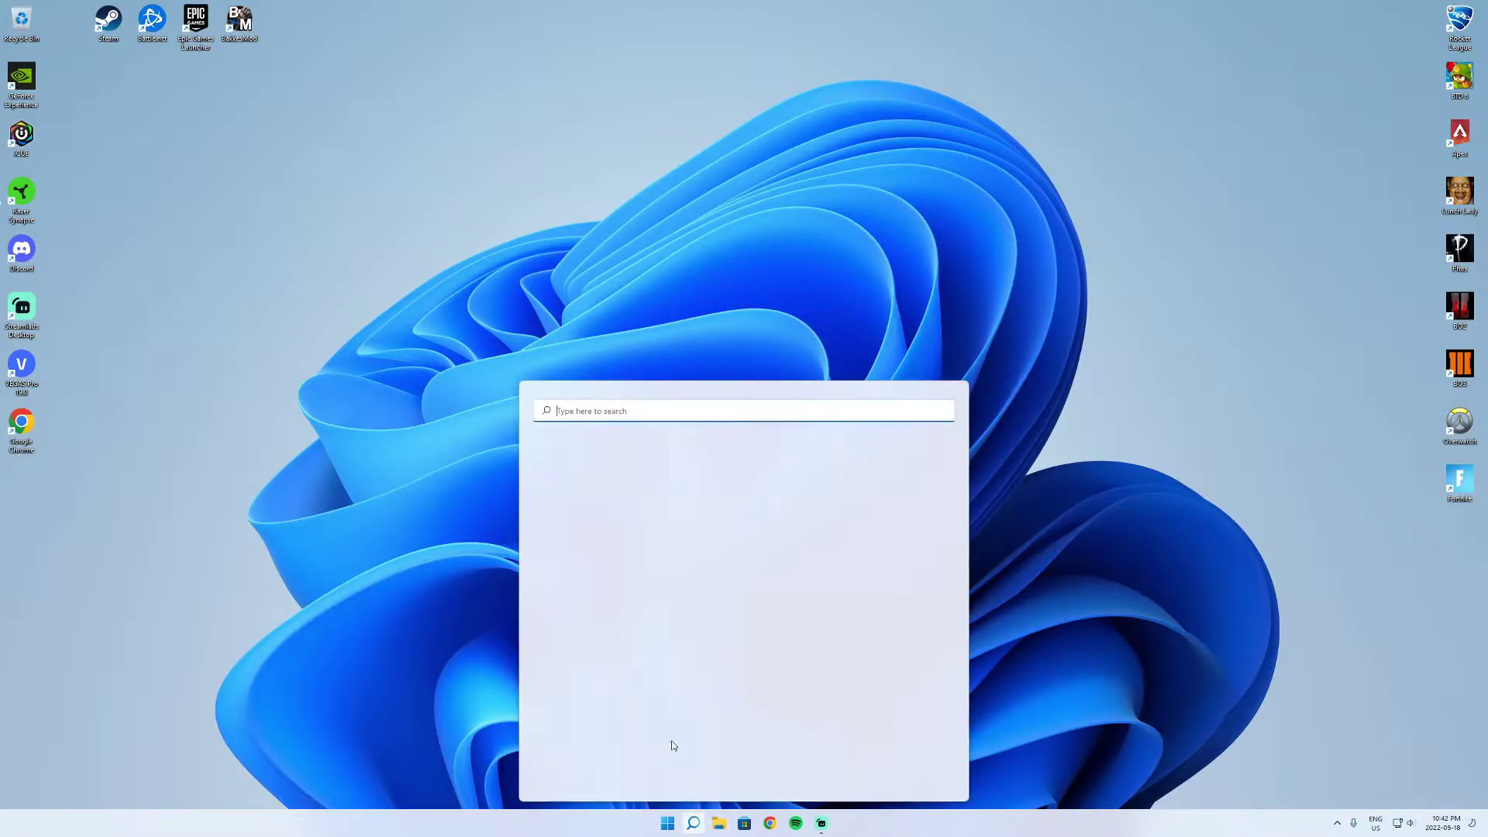
pyautogui.click(431, 520)
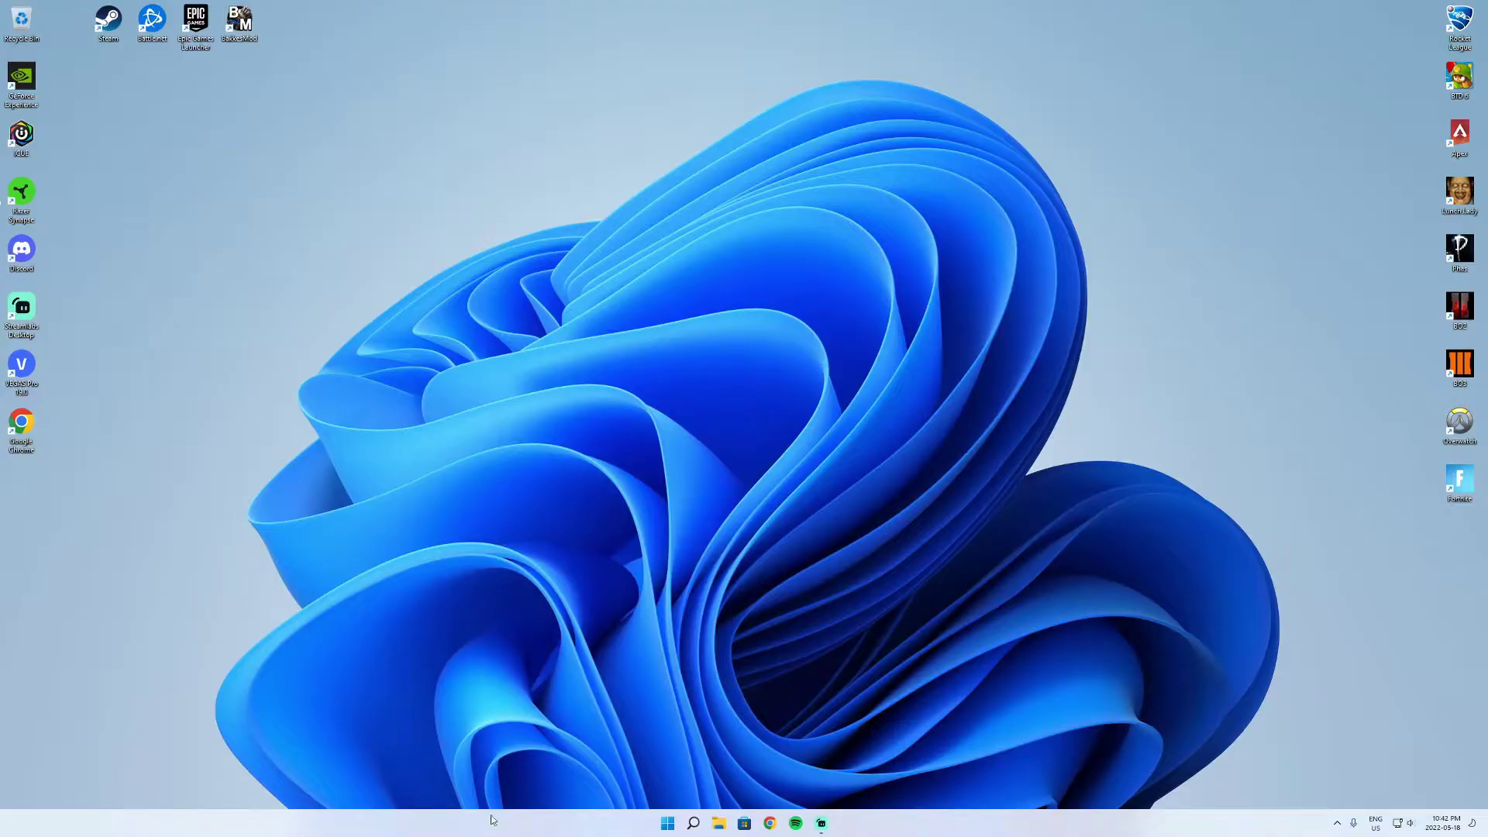
# Search Windows for "task manager", open Task Manager and move its window to the middle of the desktop.
pyautogui.click(693, 823)
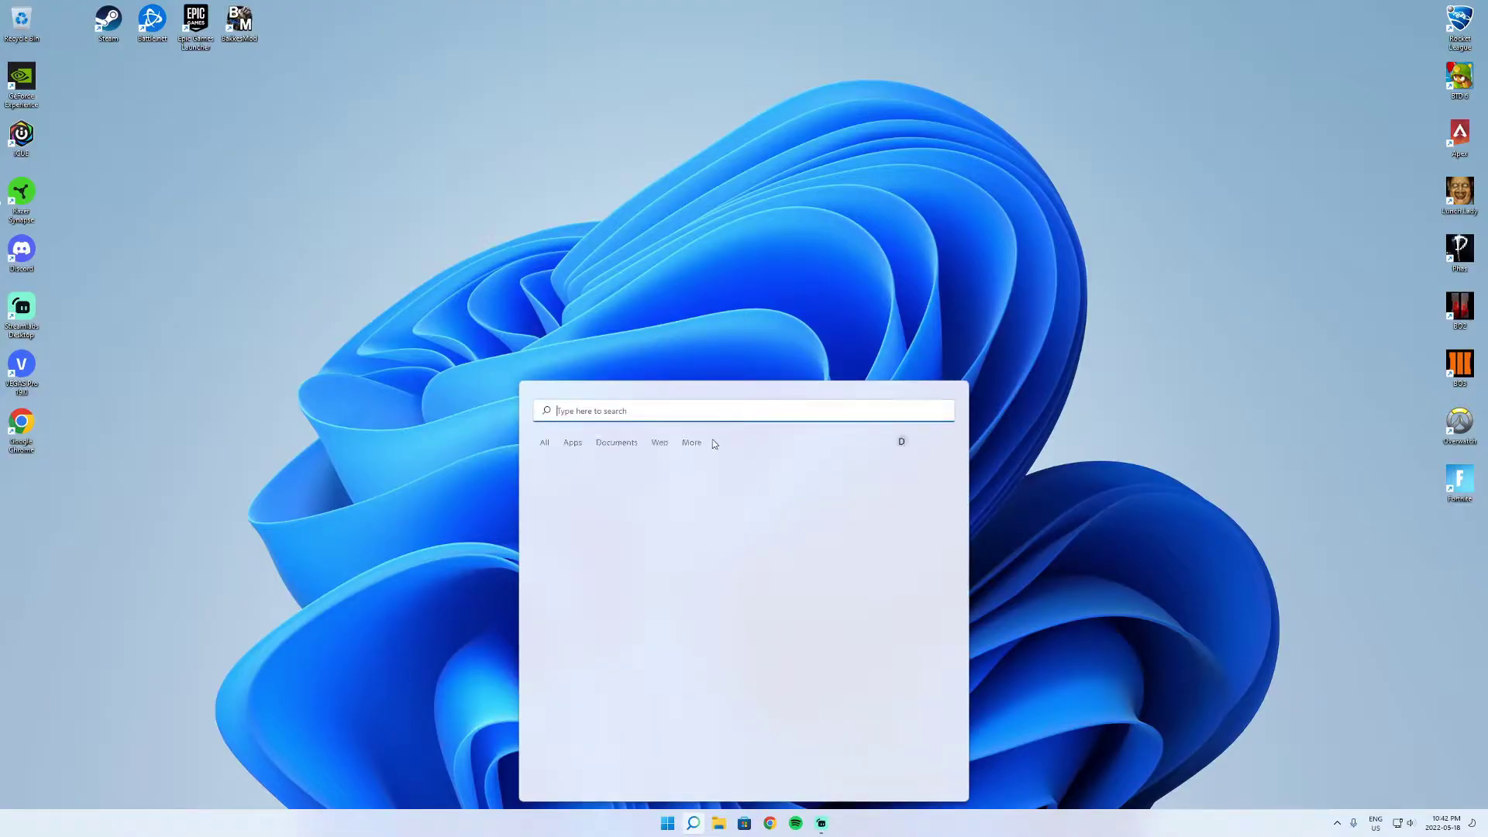
pyautogui.write('t')
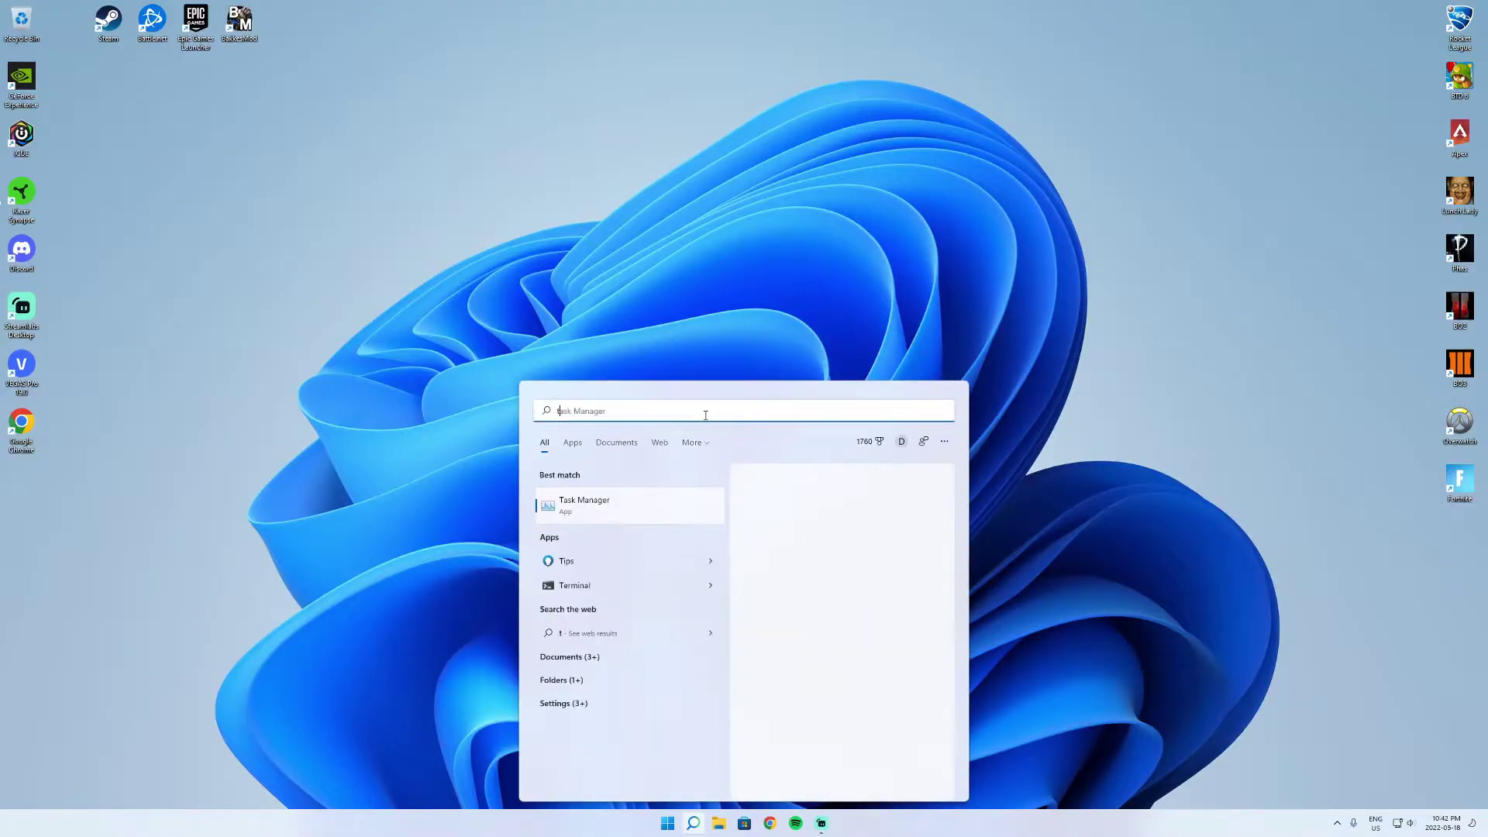
pyautogui.write('ask manager')
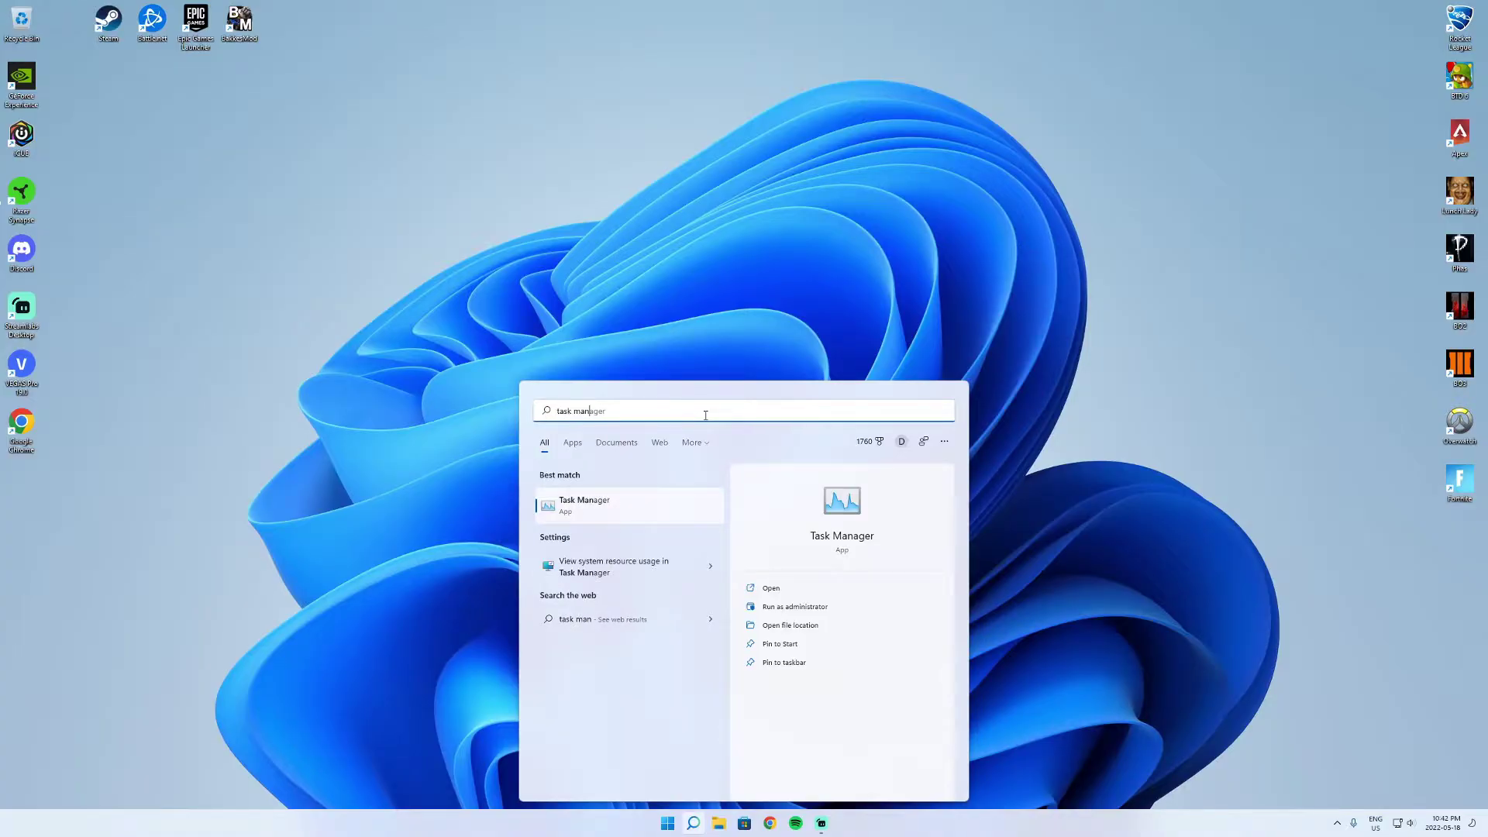
pyautogui.click(651, 504)
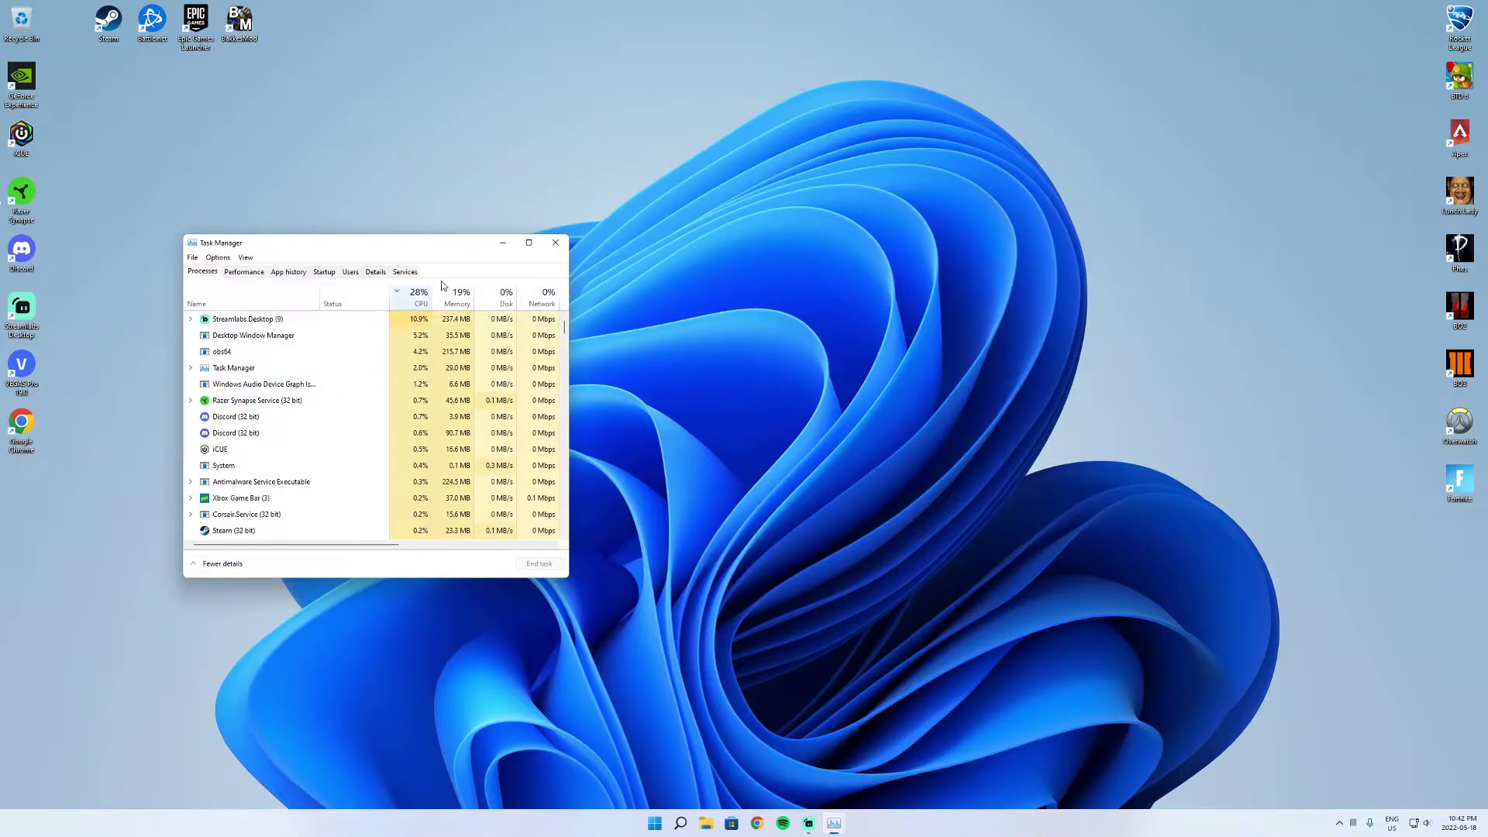
pyautogui.moveTo(434, 249); pyautogui.dragTo(736, 334)
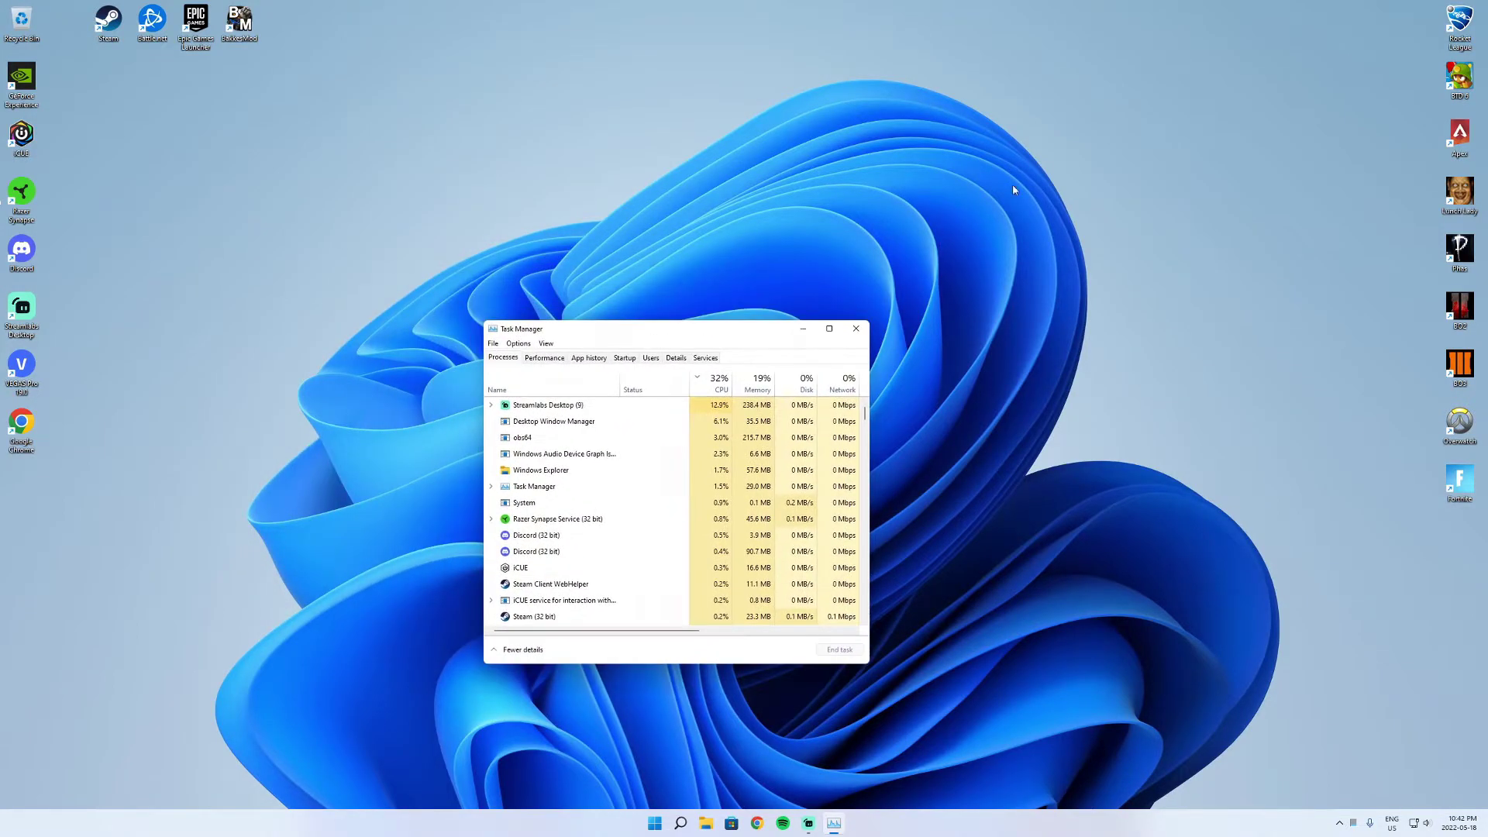
# Launch Rocket League from the desktop and continue past the title screen to its main menu.
pyautogui.doubleClick(1461, 25)
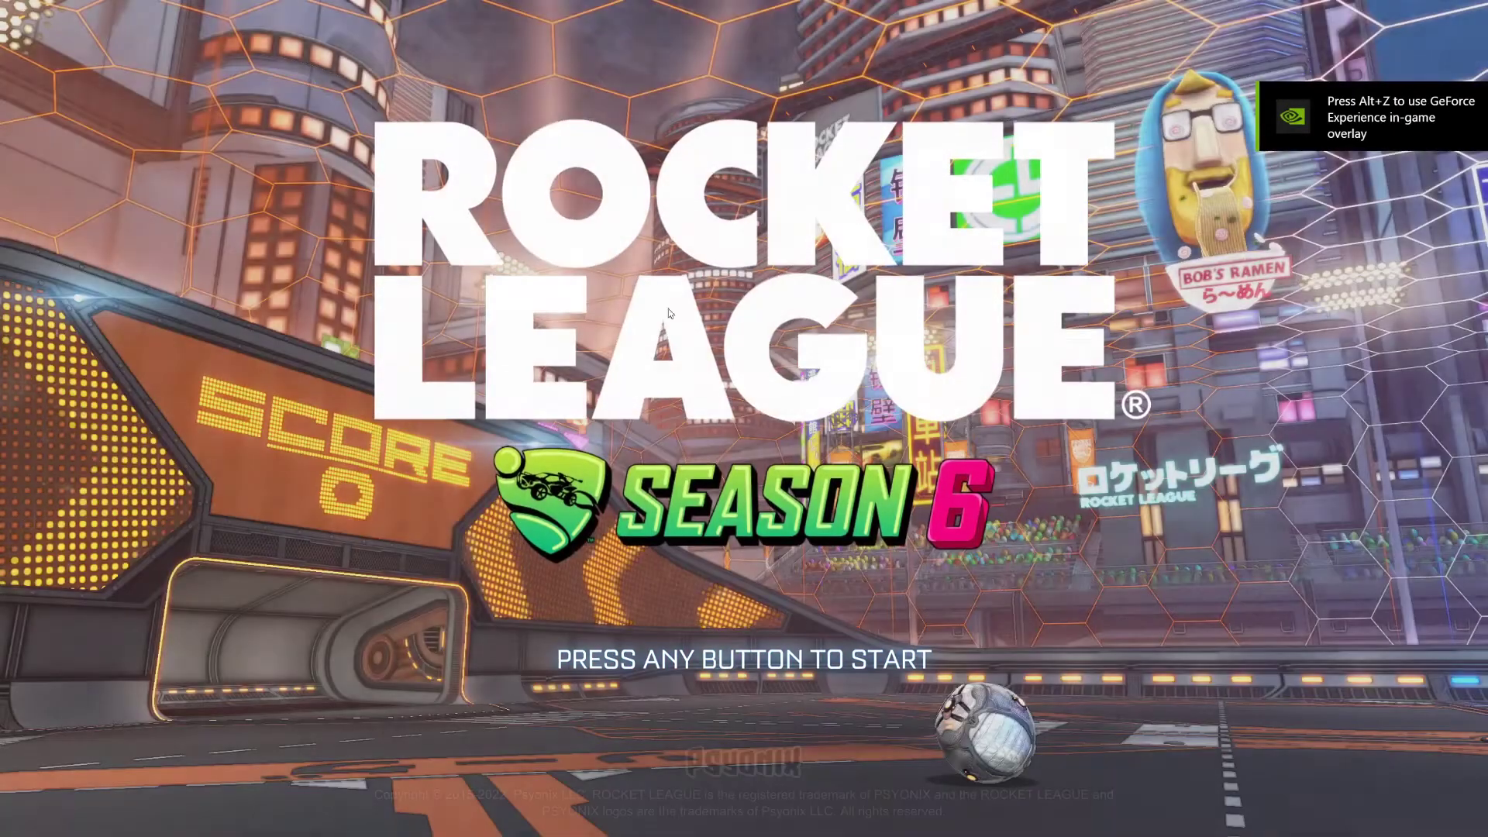
pyautogui.click(668, 308)
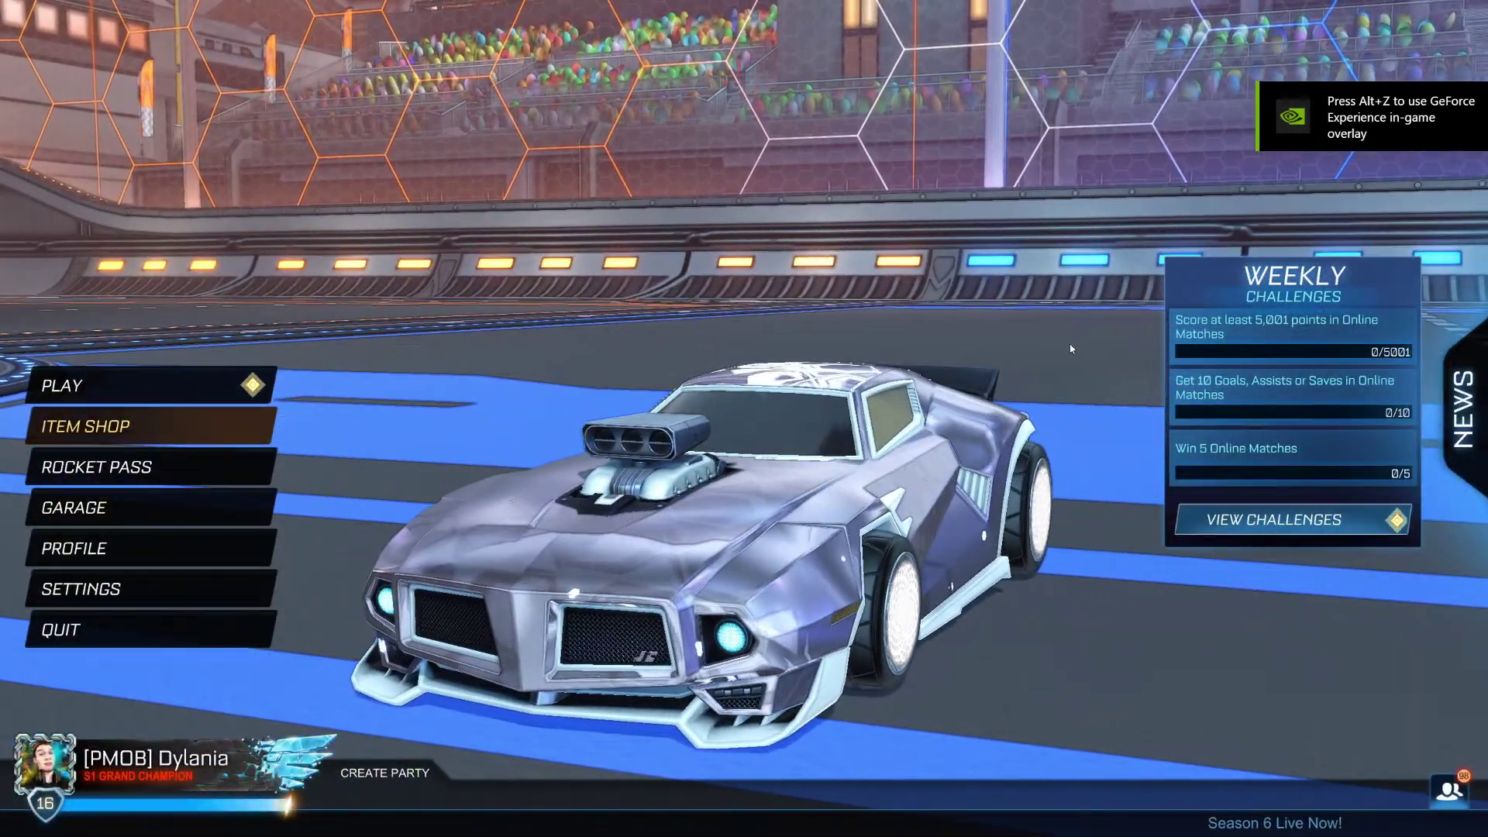
# Leave the game running, search Windows for "tas" and open Task Manager.
pyautogui.press('super')
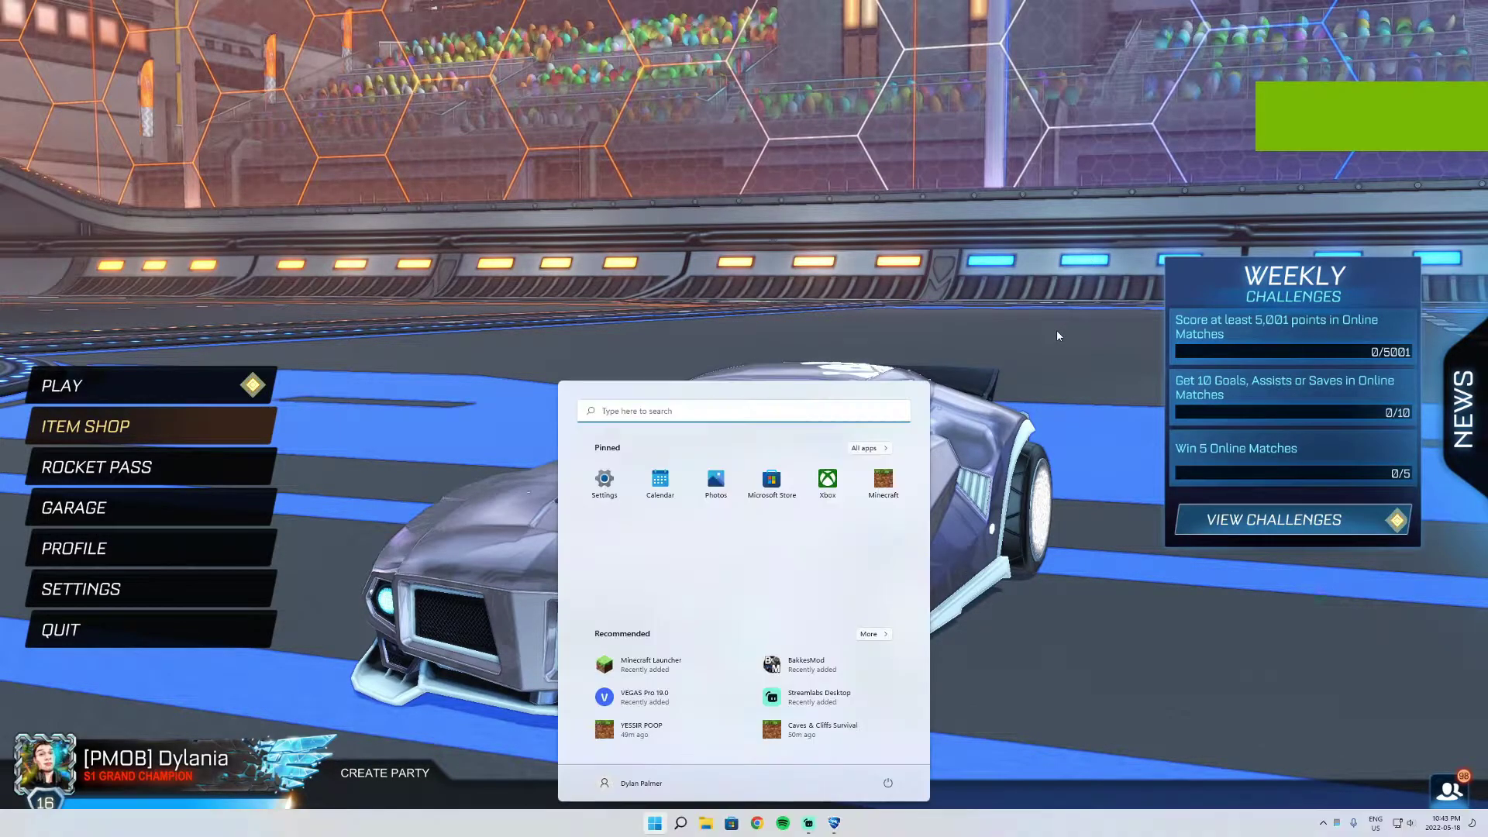
pyautogui.click(681, 823)
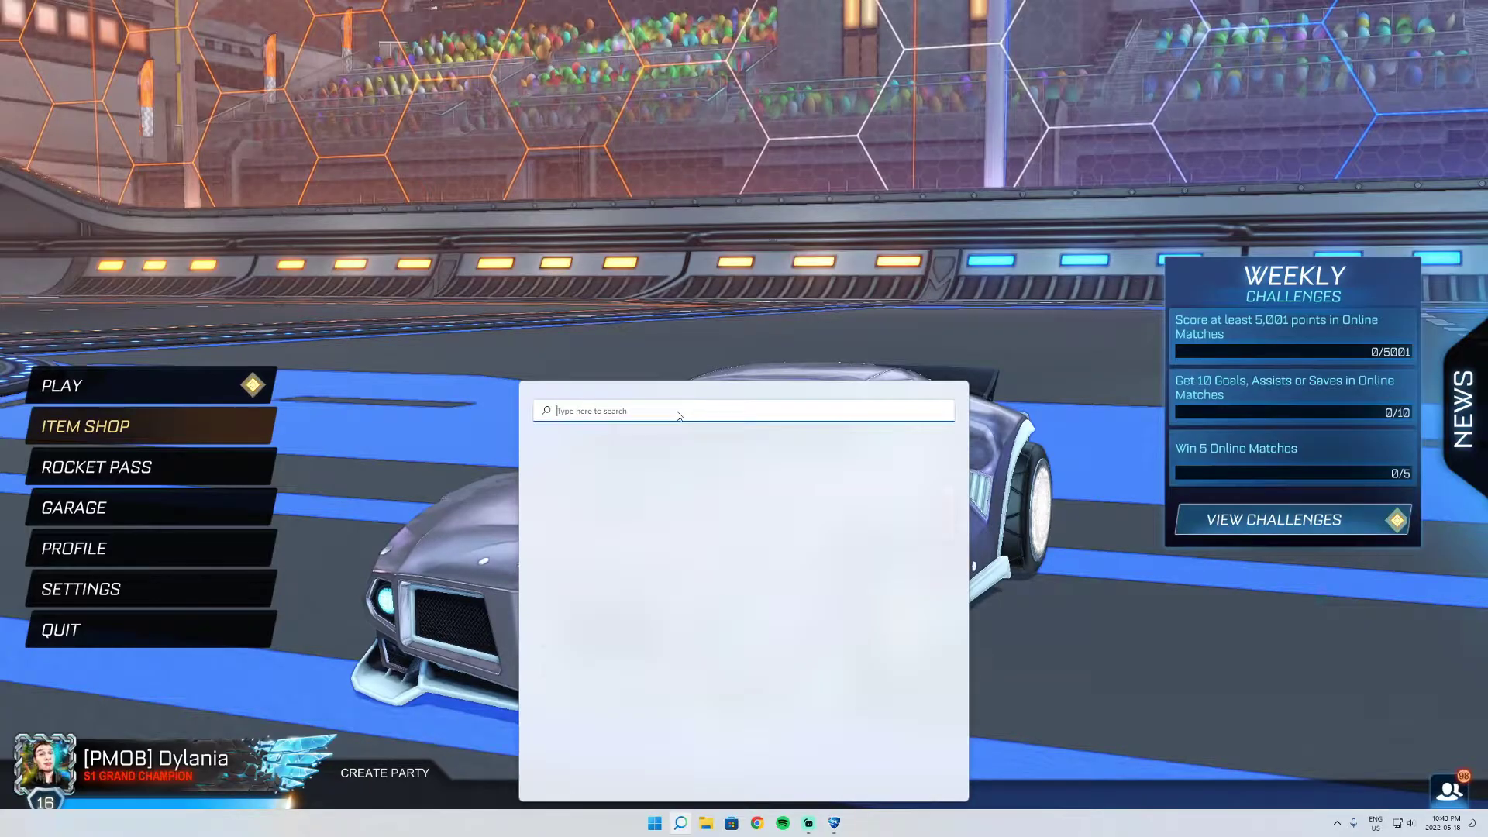
pyautogui.write('tas')
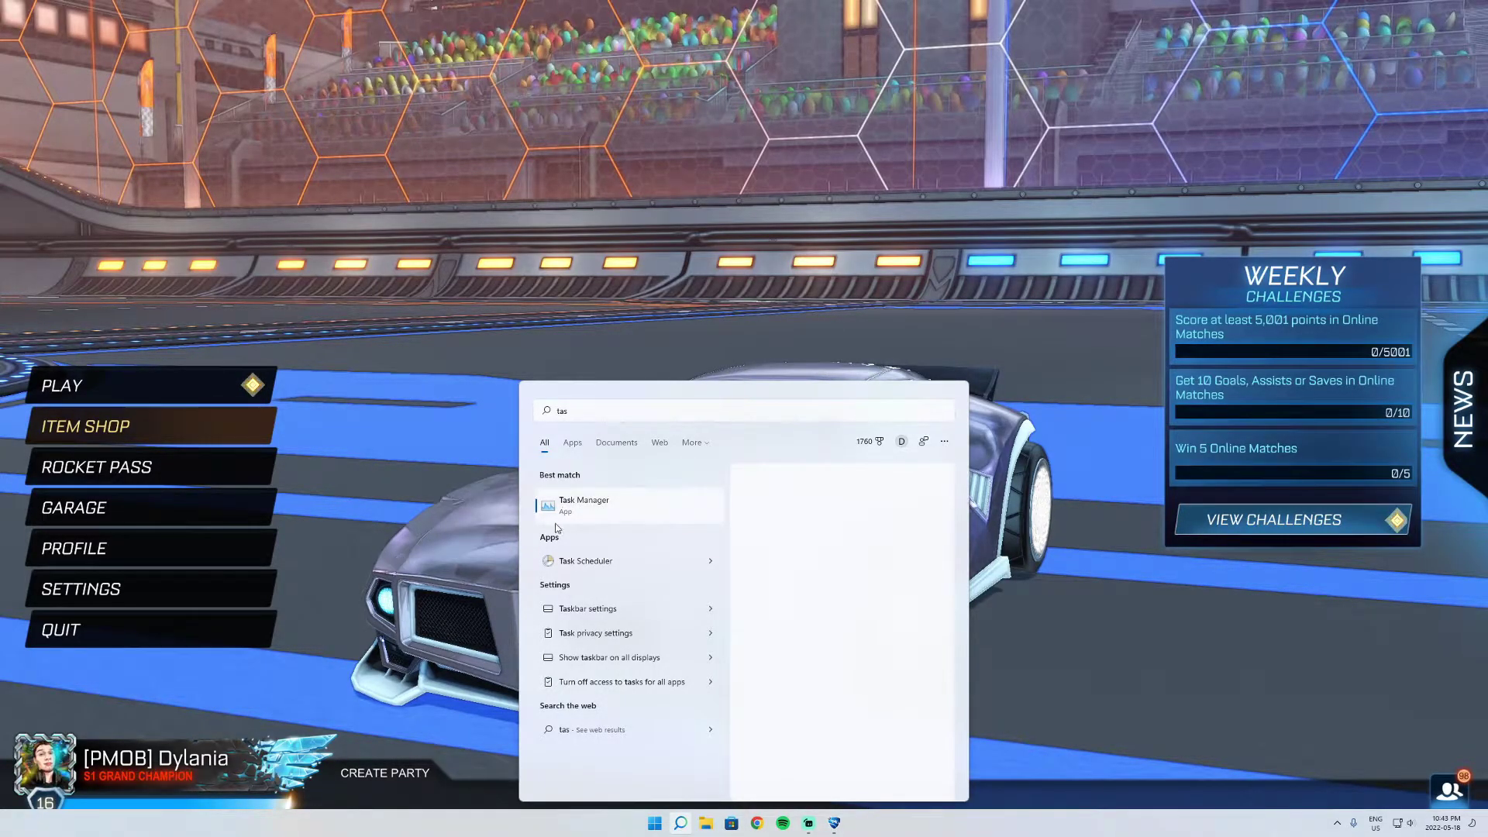
pyautogui.click(556, 525)
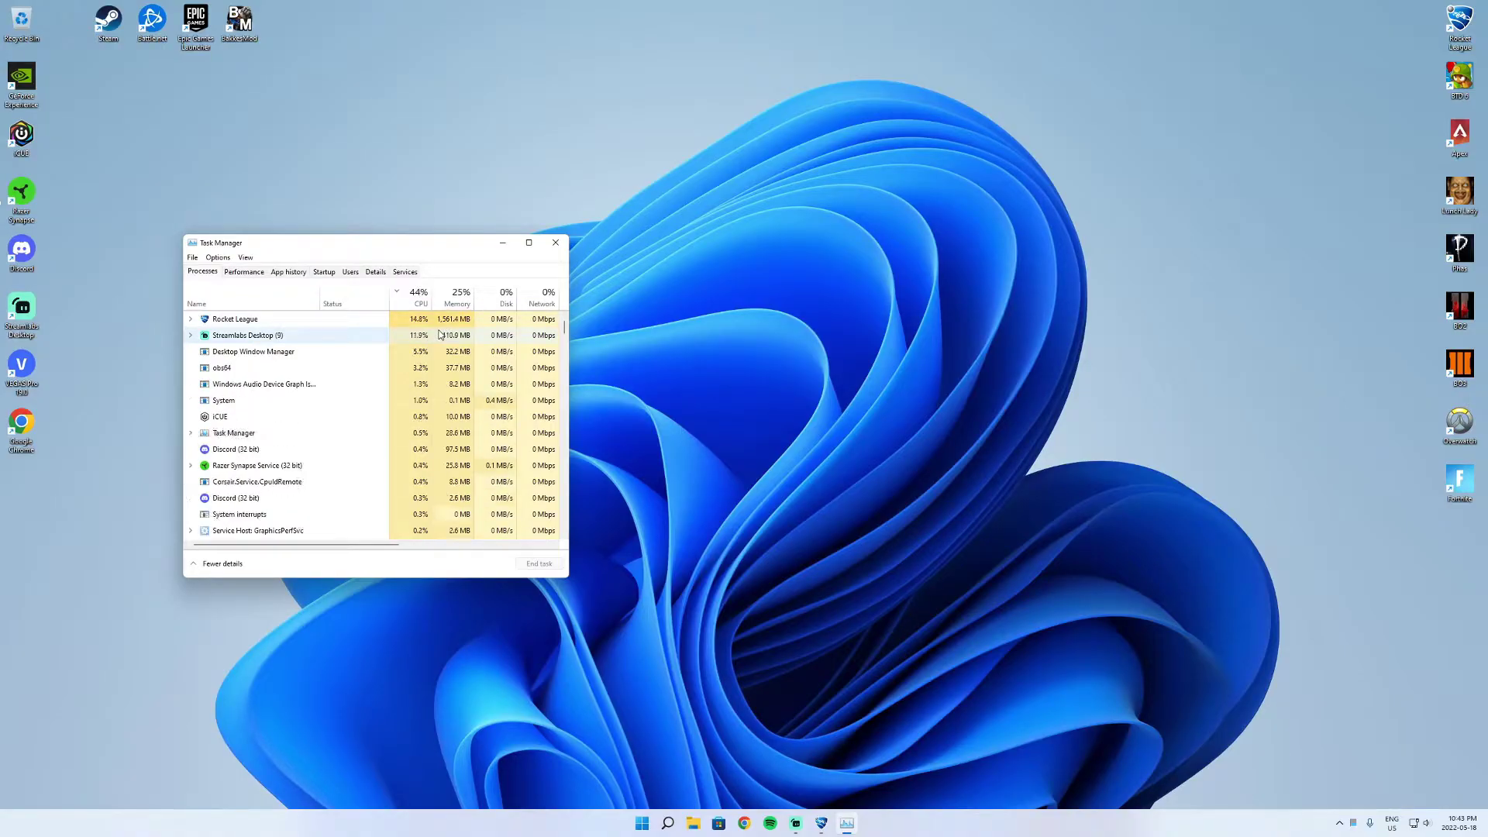
pyautogui.click(411, 299)
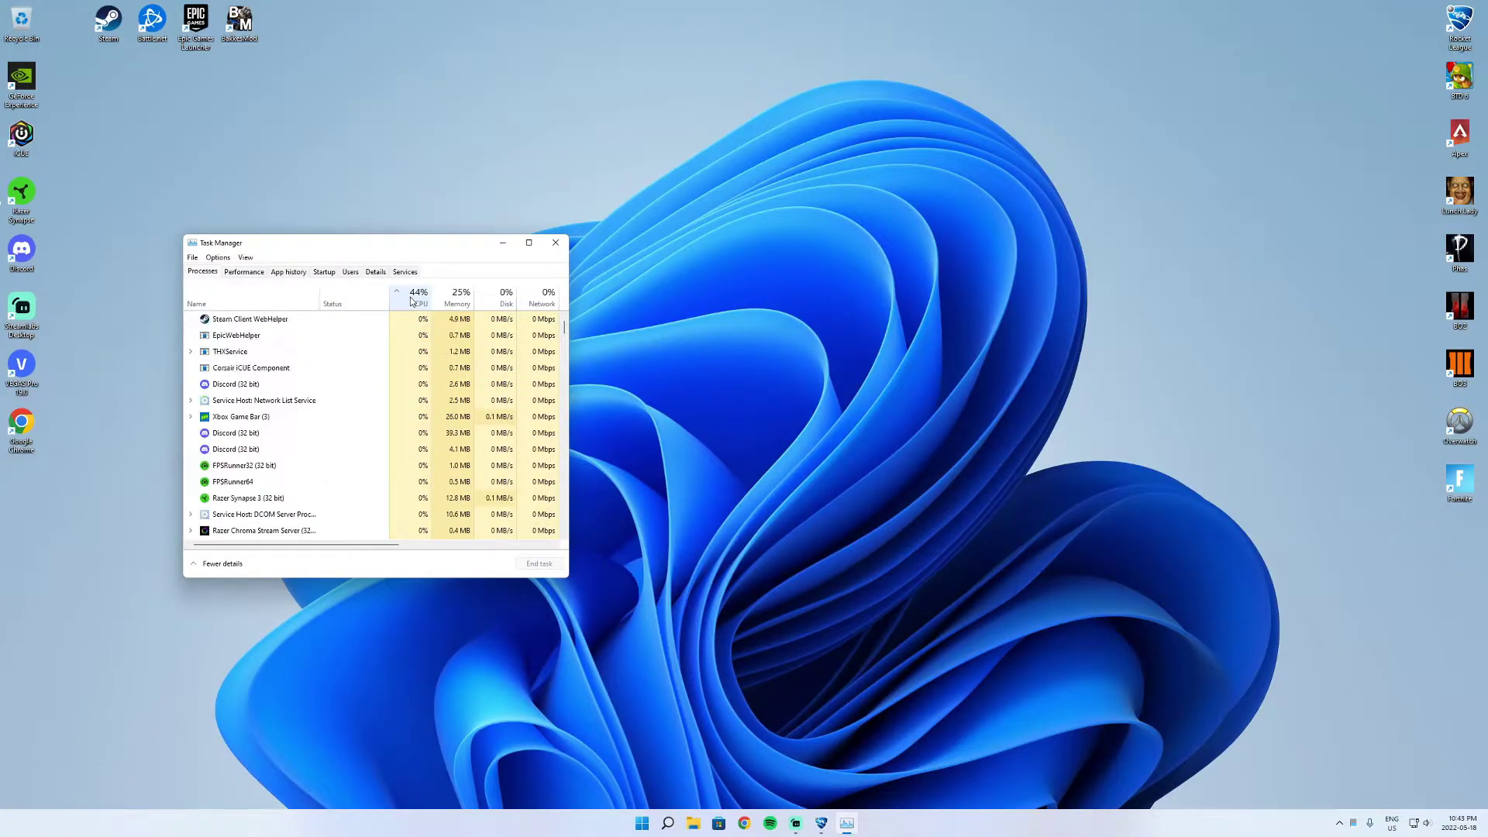
pyautogui.click(415, 304)
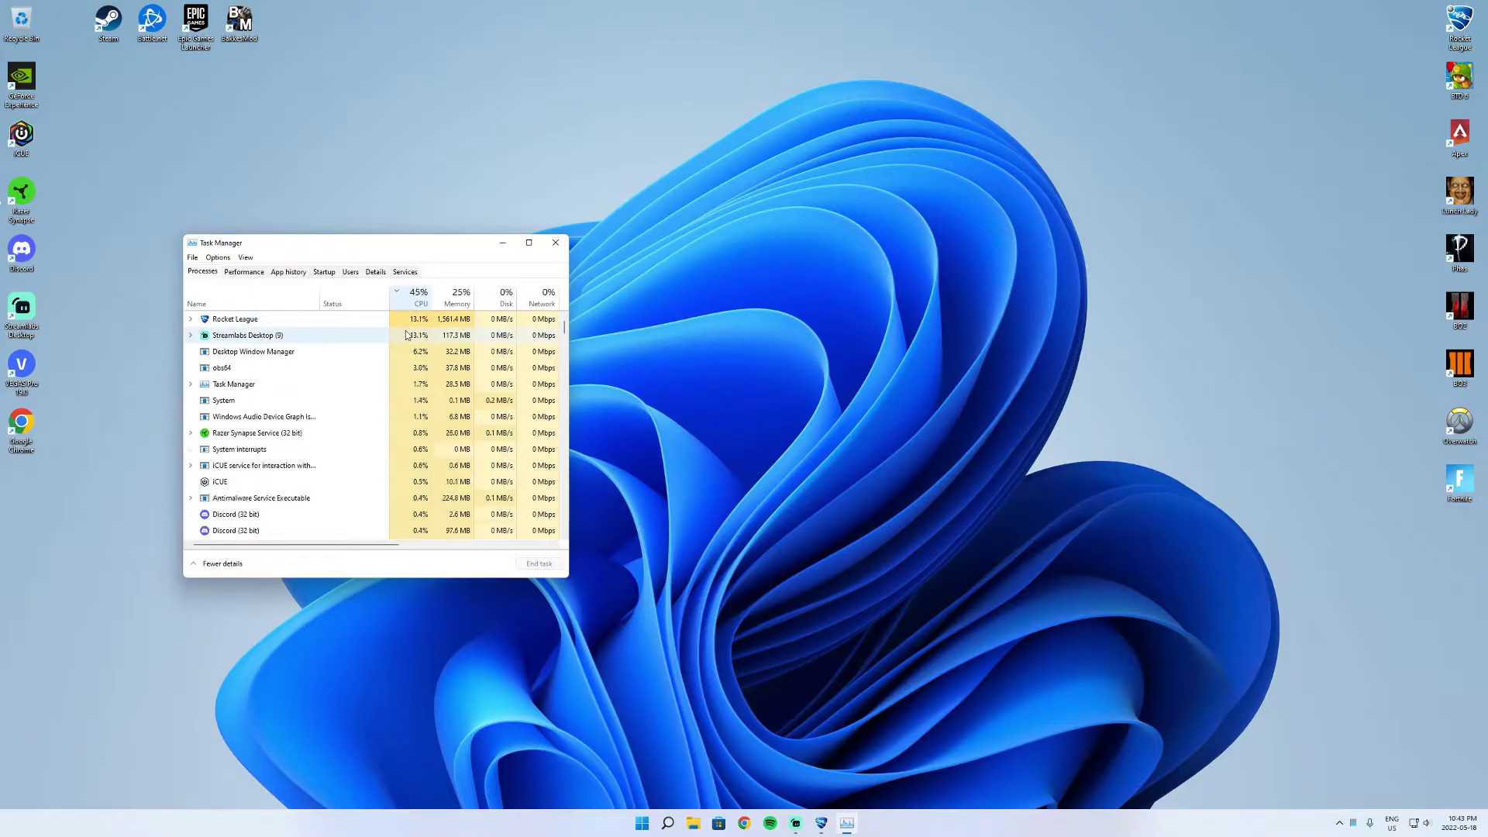
pyautogui.rightClick(409, 321)
pyautogui.rightClick(381, 322)
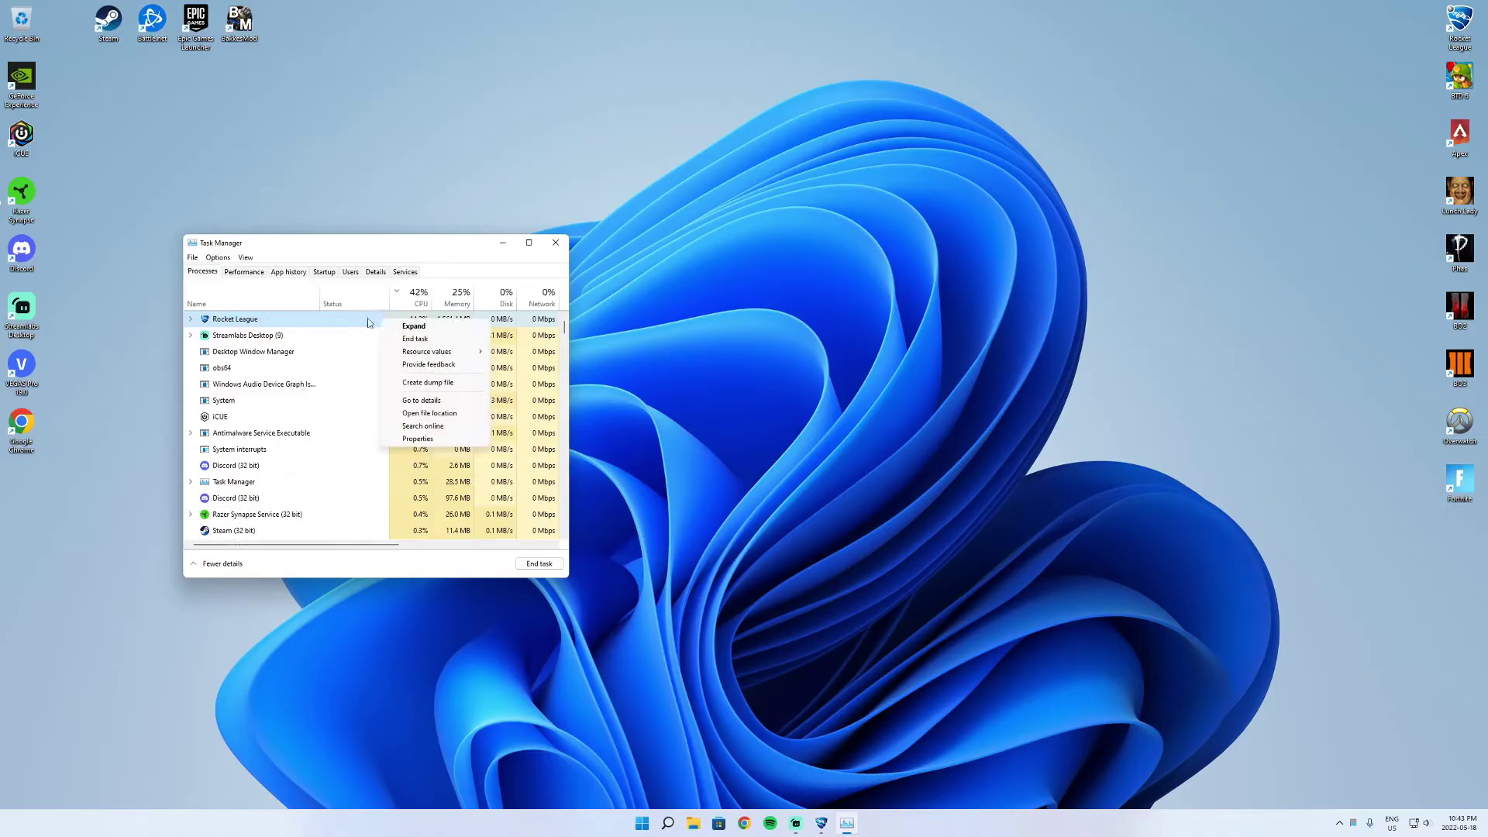
pyautogui.click(415, 314)
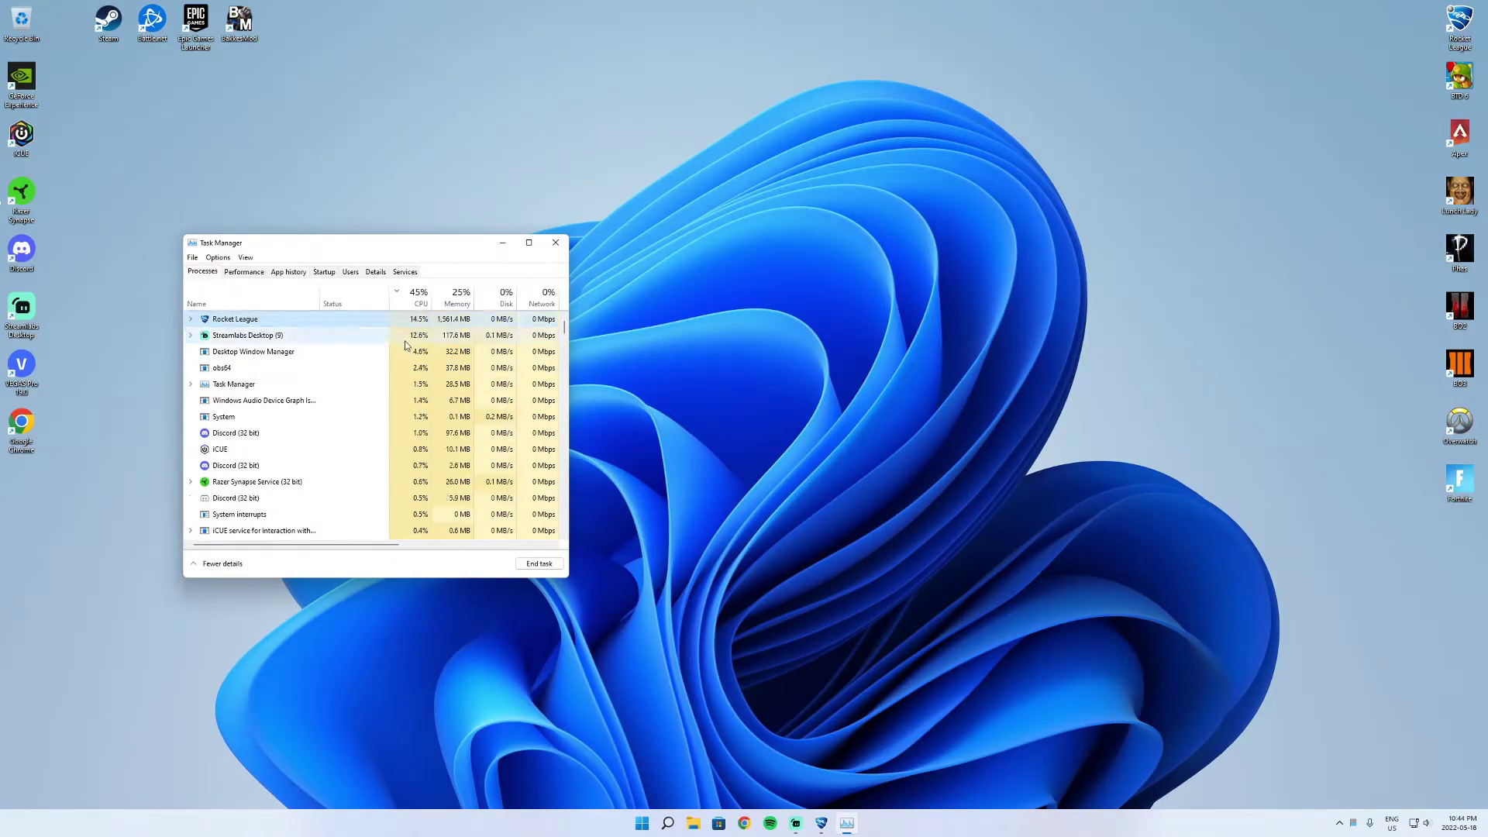
# Go to the details entry of the Rocket League process.
pyautogui.rightClick(400, 317)
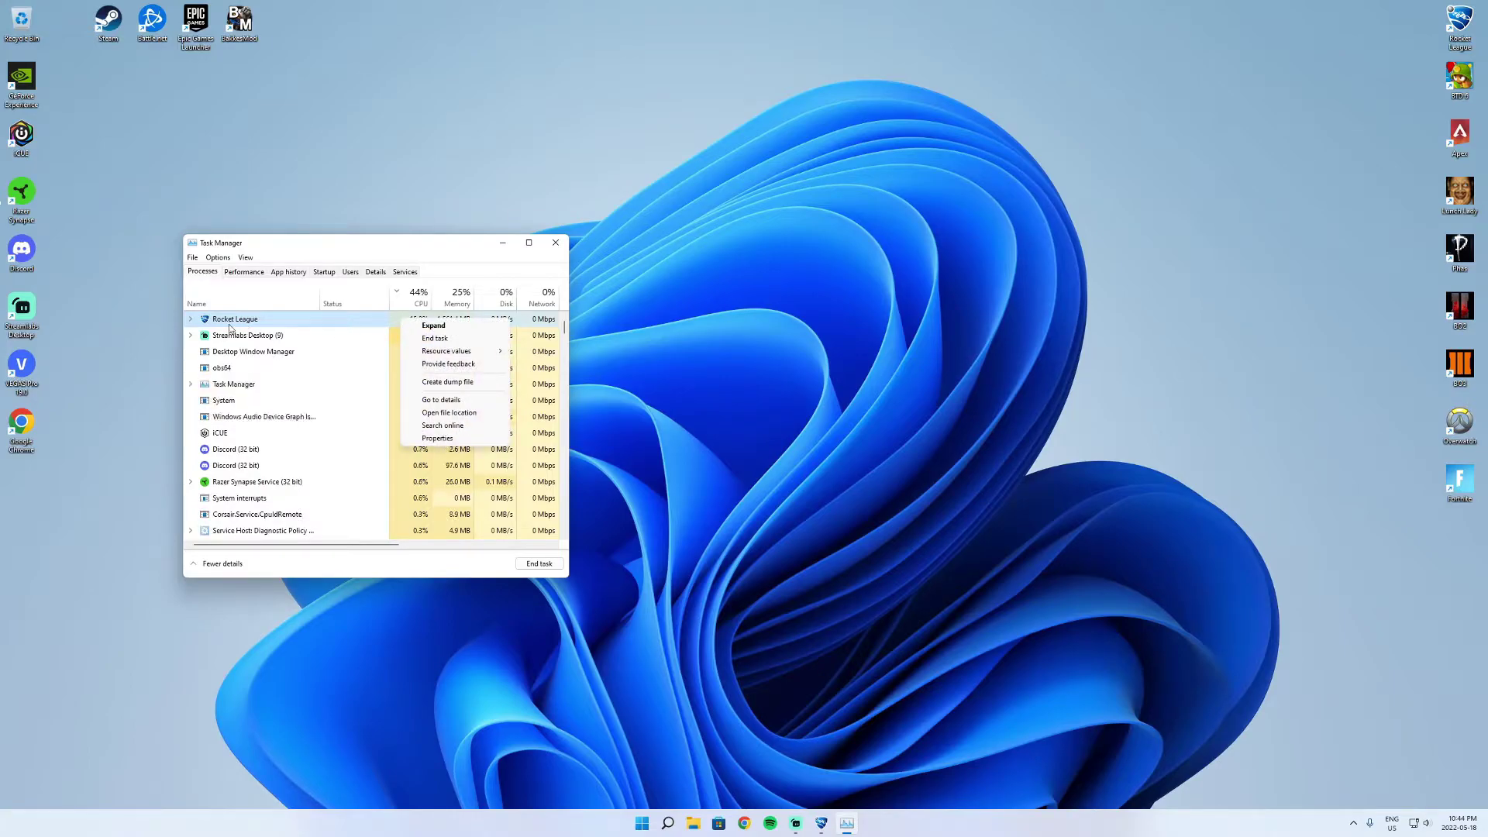
pyautogui.click(436, 401)
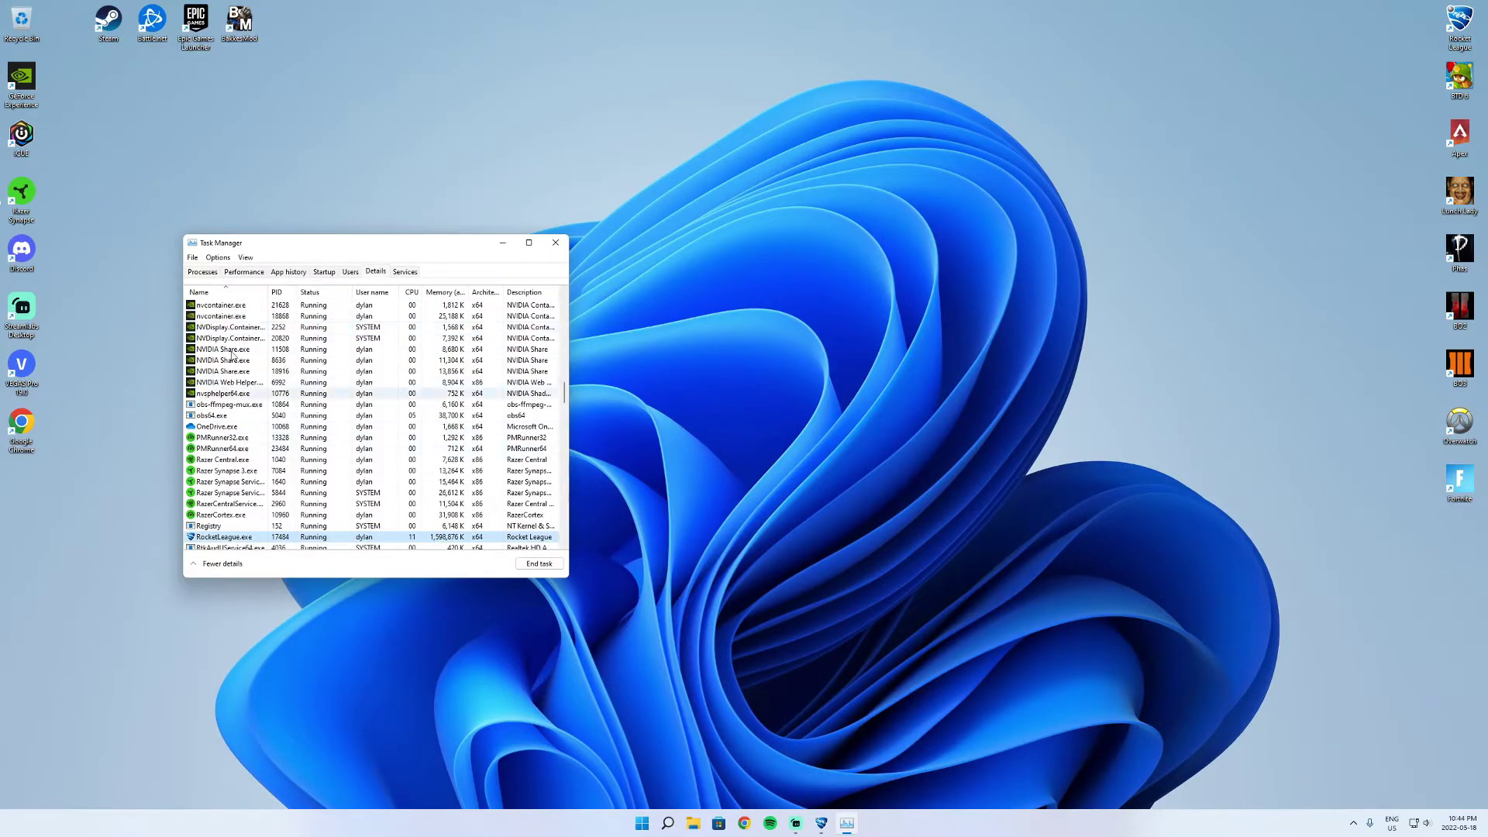
pyautogui.scroll(-1, 326, 457)
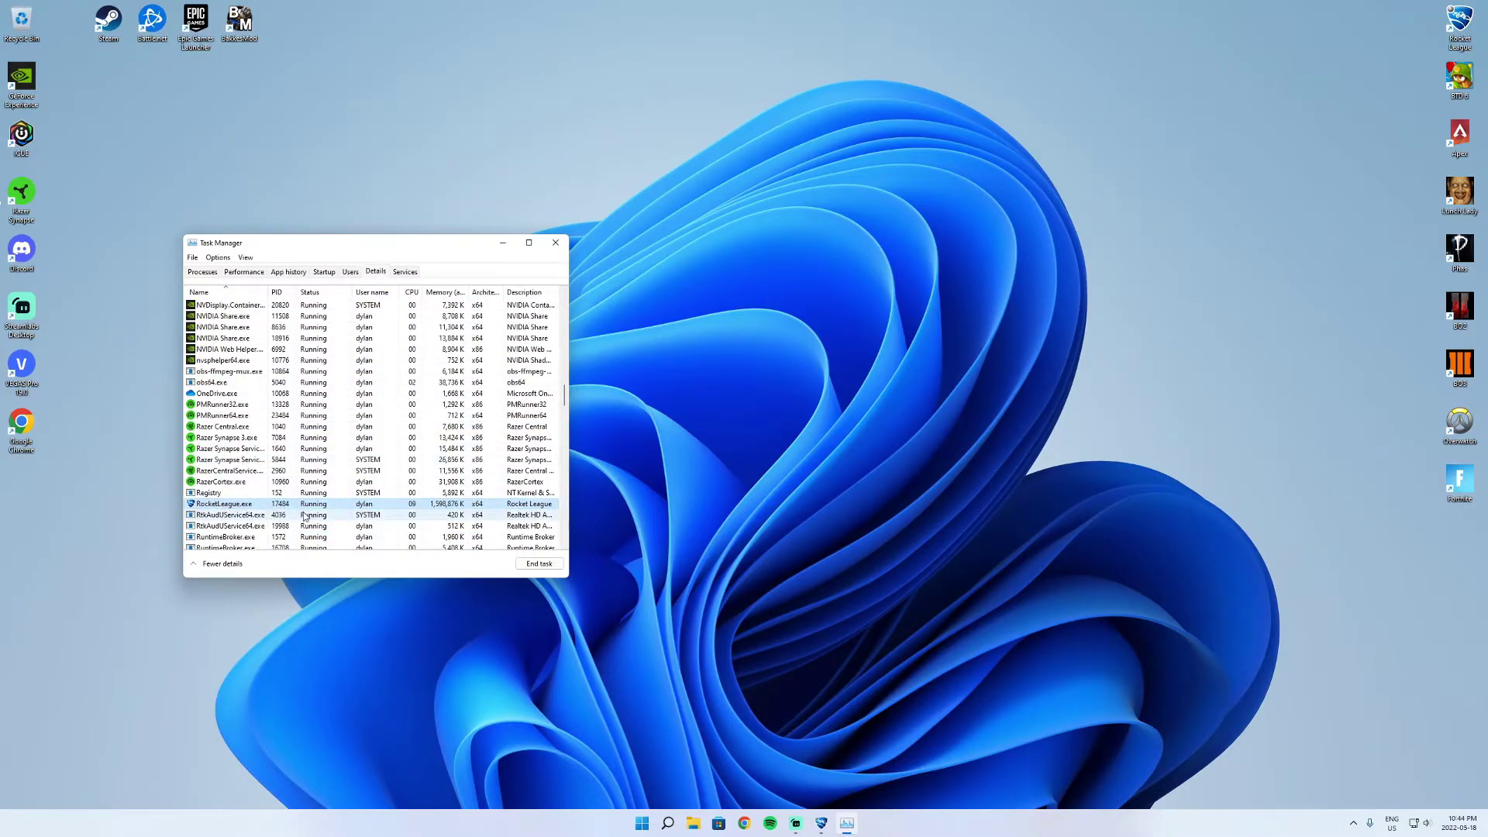
# Change the priority of the RocketLeague.exe process, confirm the change and close Task Manager.
pyautogui.rightClick(351, 509)
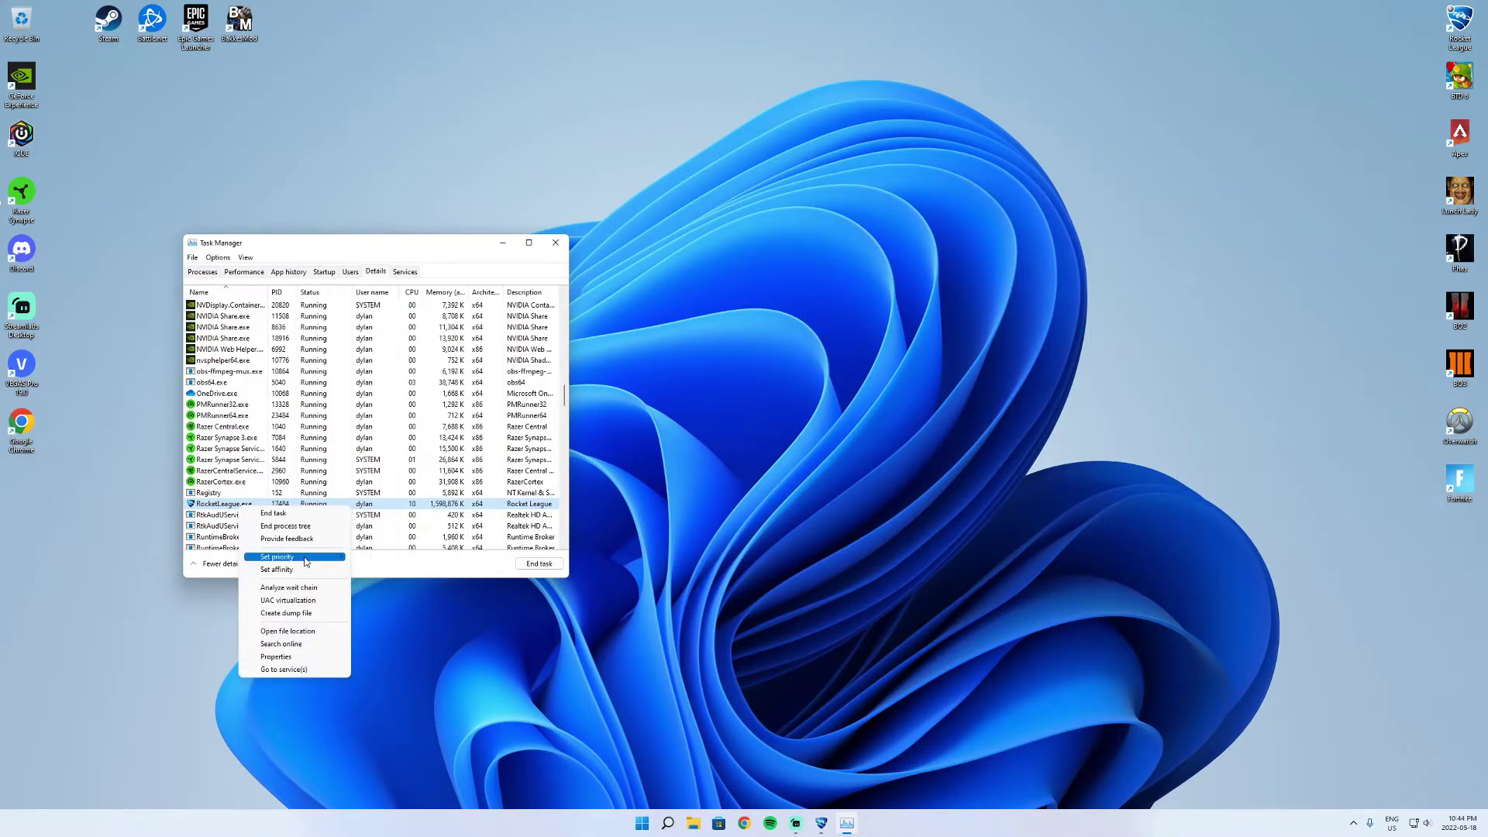
pyautogui.moveTo(306, 562)
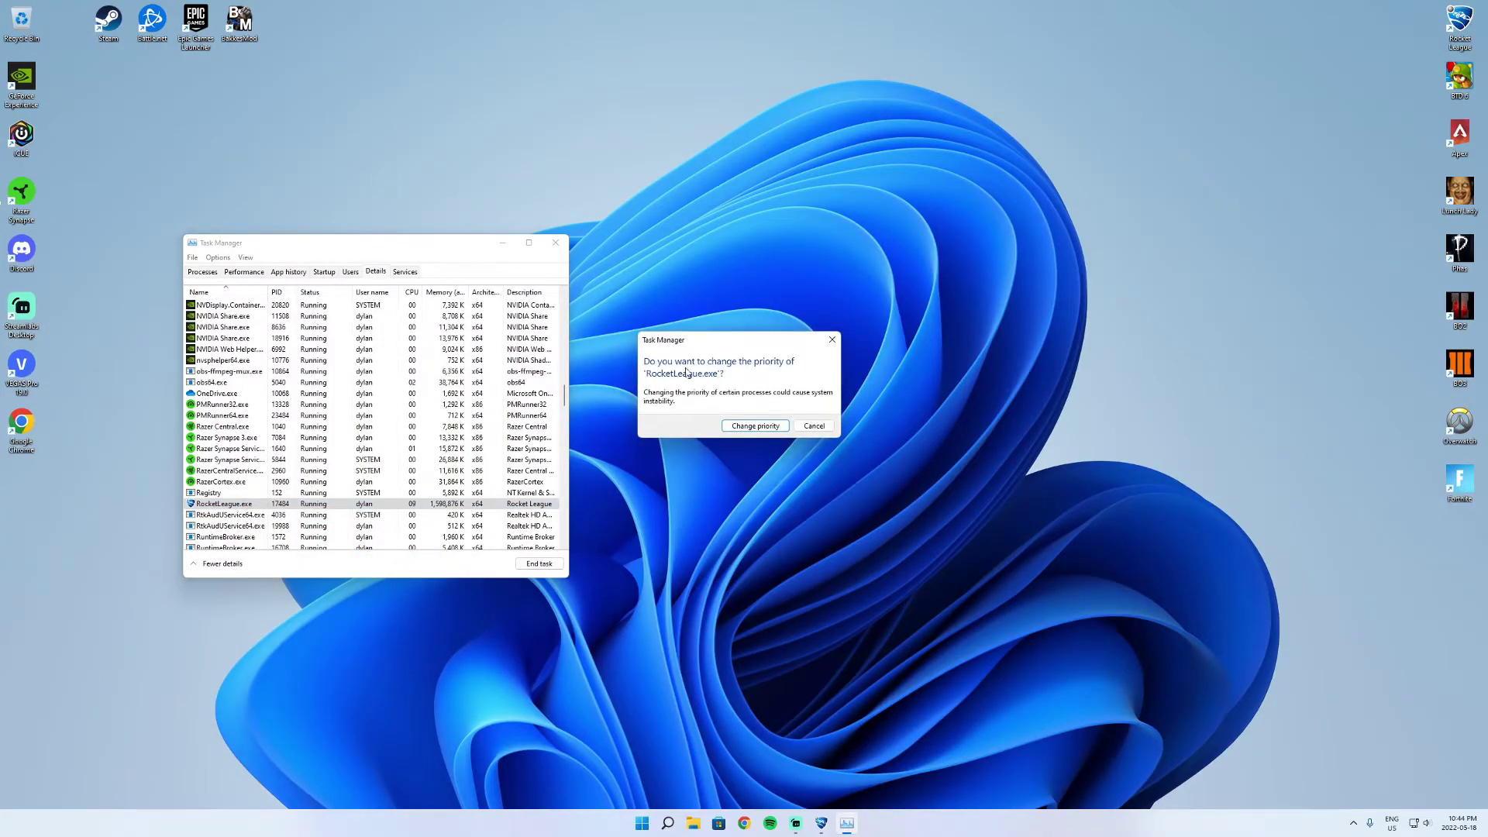
pyautogui.click(748, 427)
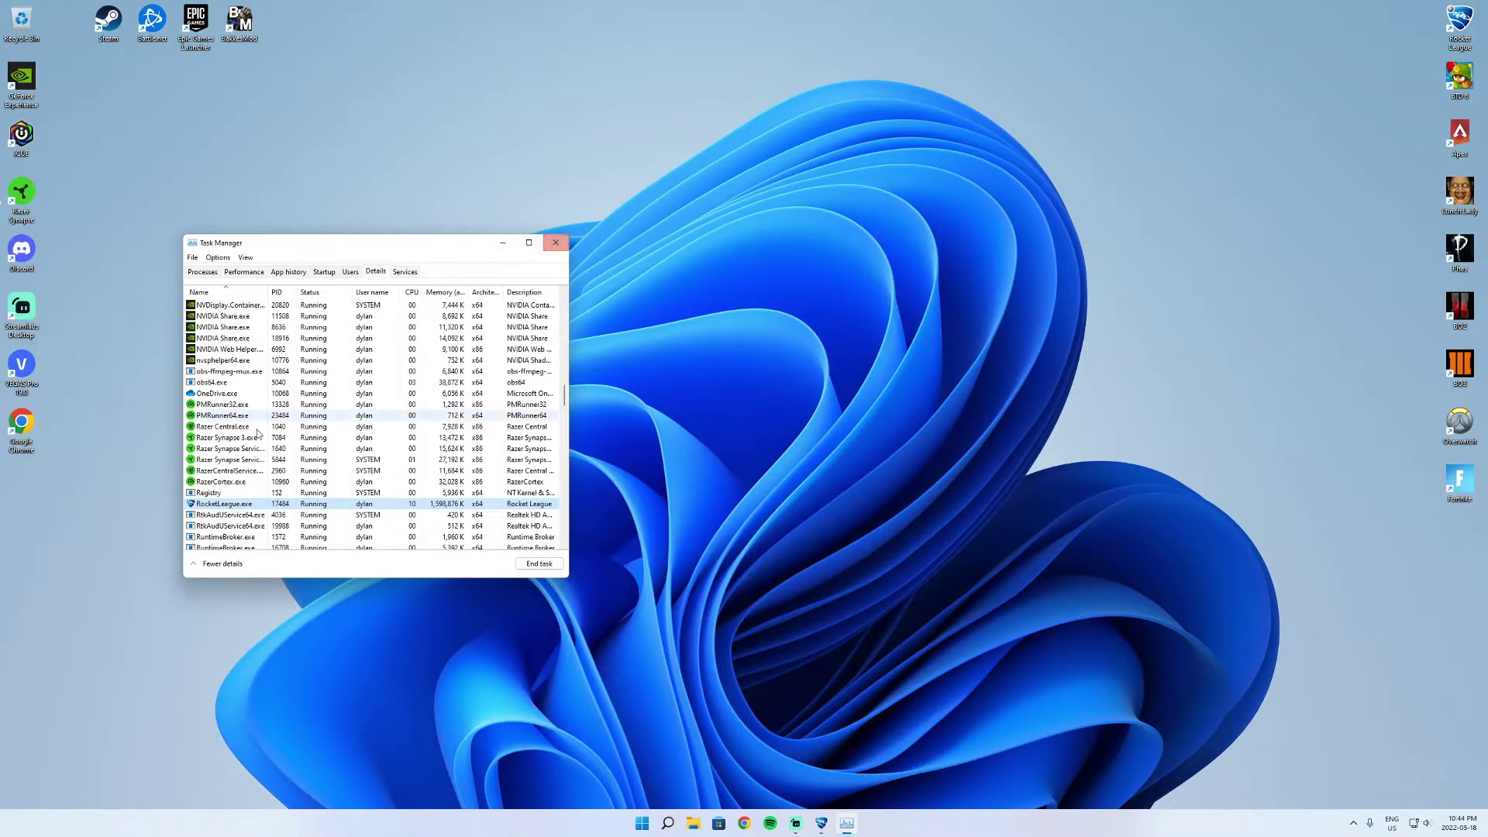
pyautogui.click(551, 250)
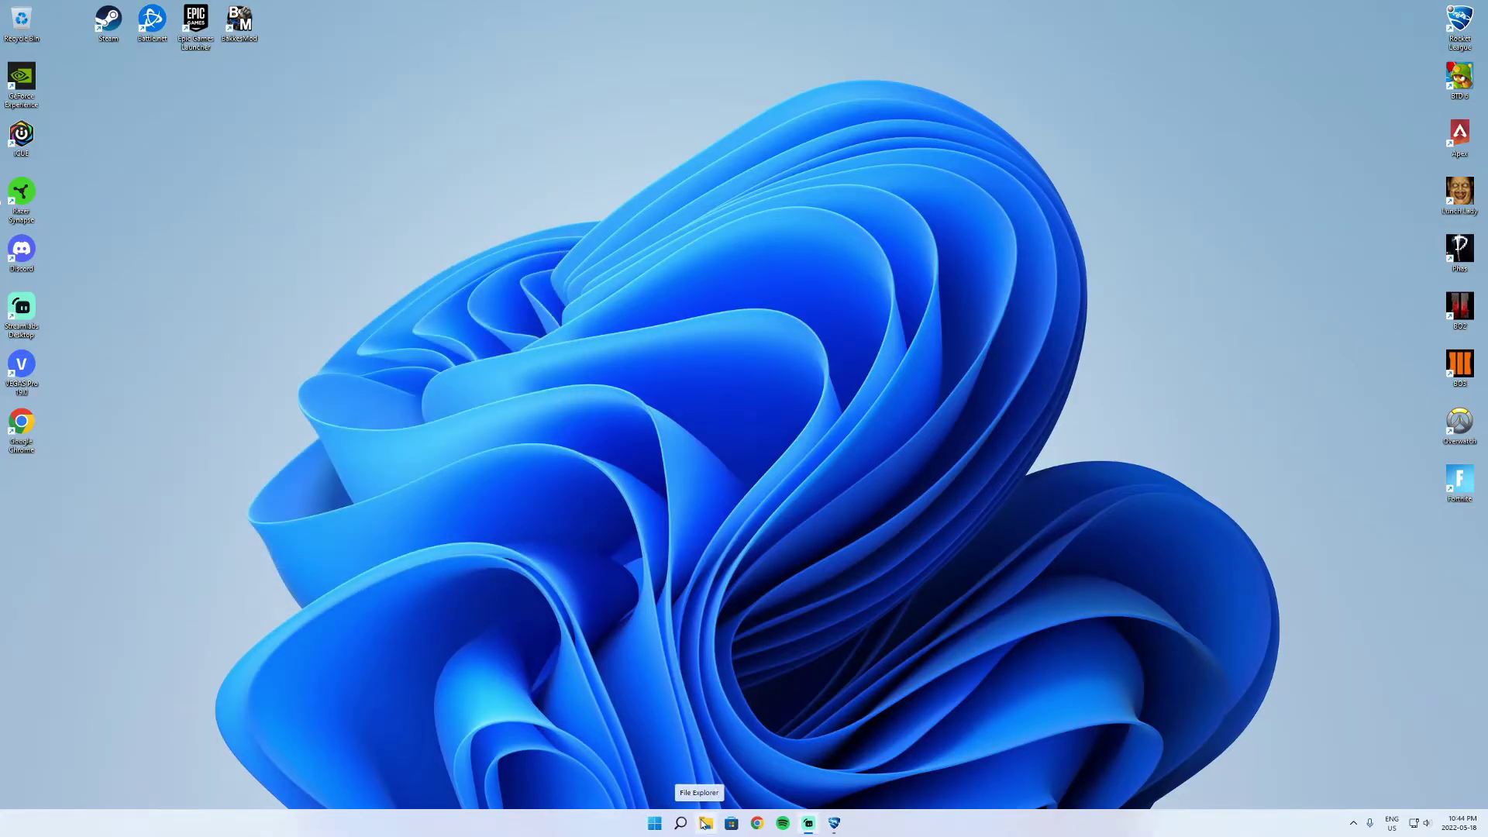